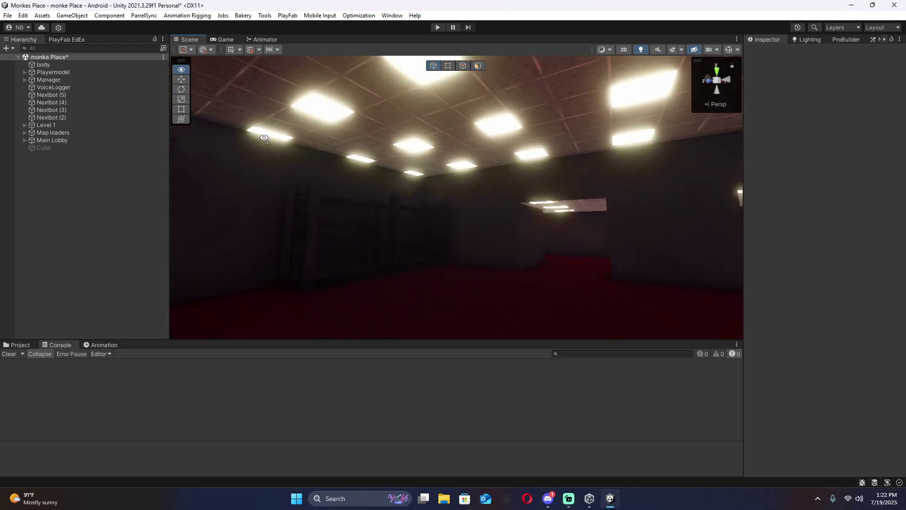
Create a new folder named "tut scripts" in the project's Assets folder.
key("s")
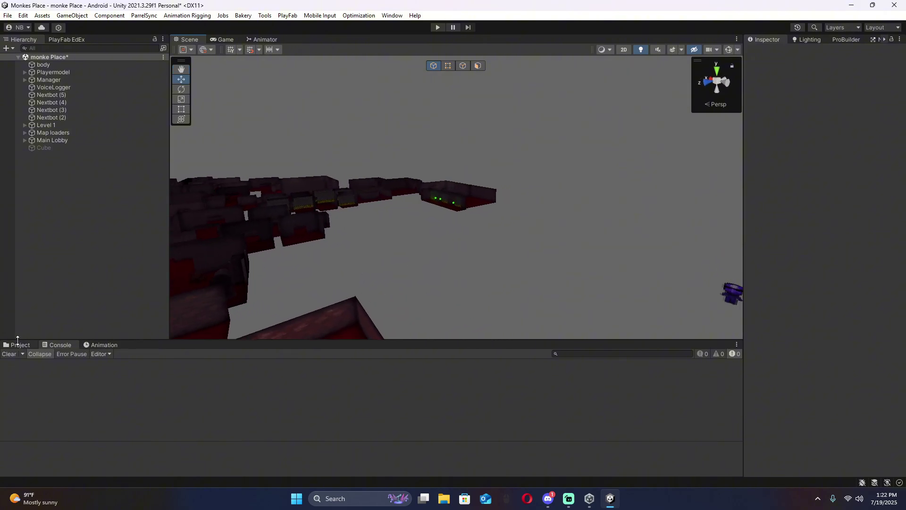
left_click(19, 344)
right_click_drag(194, 273, 141, 266)
scroll(396, 418, "down", 5)
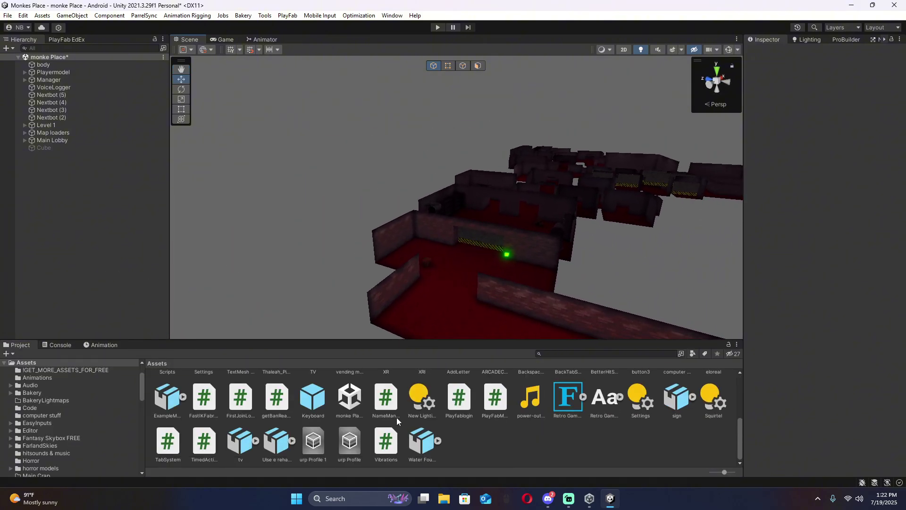
right_click(485, 438)
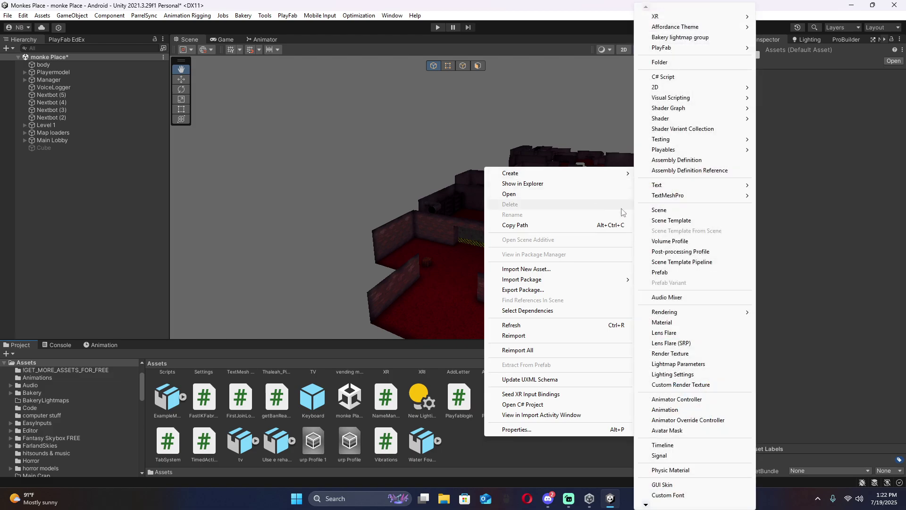
left_click(660, 63)
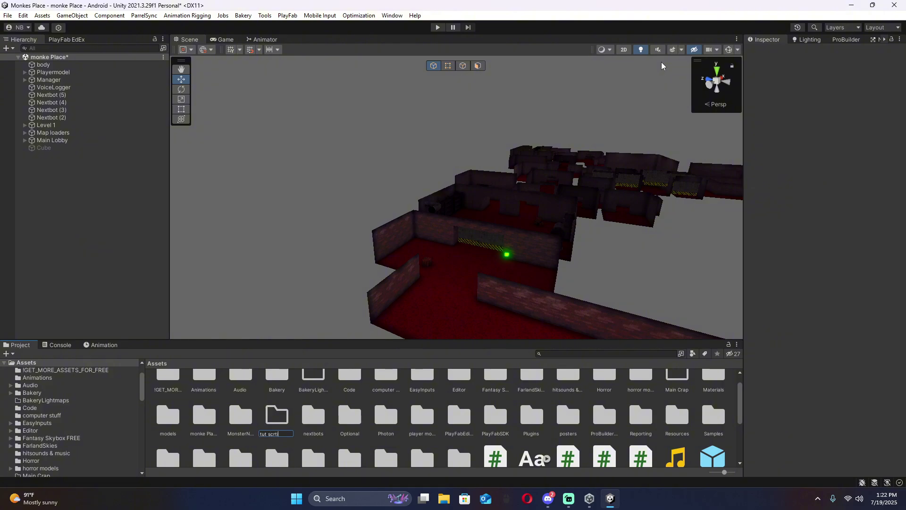
type("tut scripts")
key("Return")
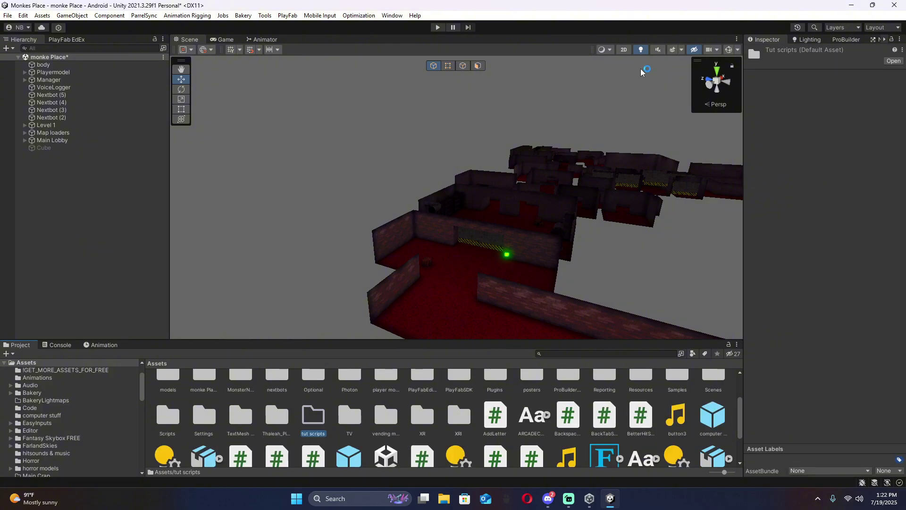
Move the TimedActivator script from Assets into the tut scripts folder and open that folder.
scroll(553, 447, "down", 2)
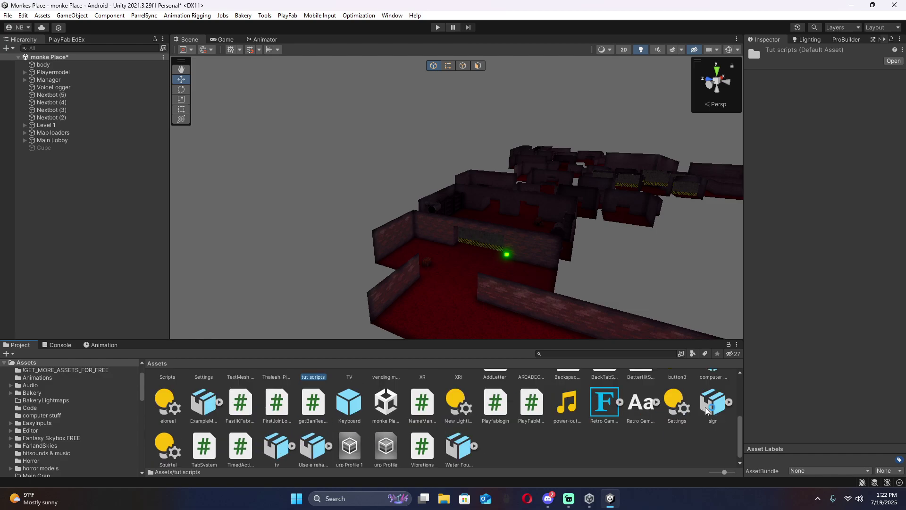
scroll(240, 409, "down", 1)
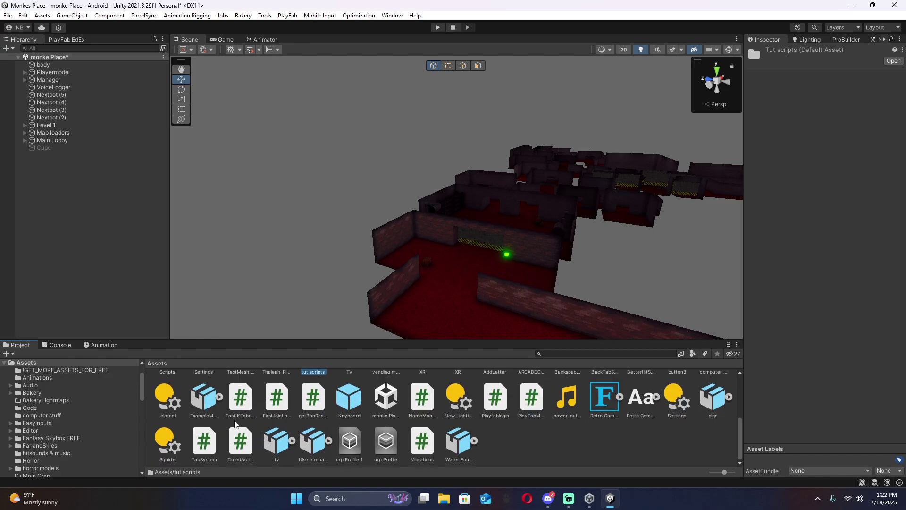
scroll(309, 396, "up", 1)
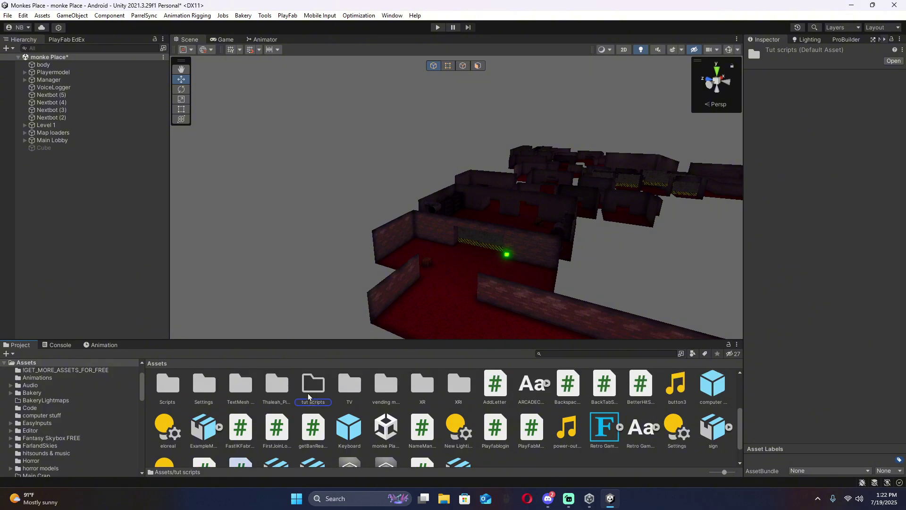
double_click(323, 401)
Import Scarybaboonredlight.cs from the Downloads folder into the tut scripts folder.
right_click(220, 405)
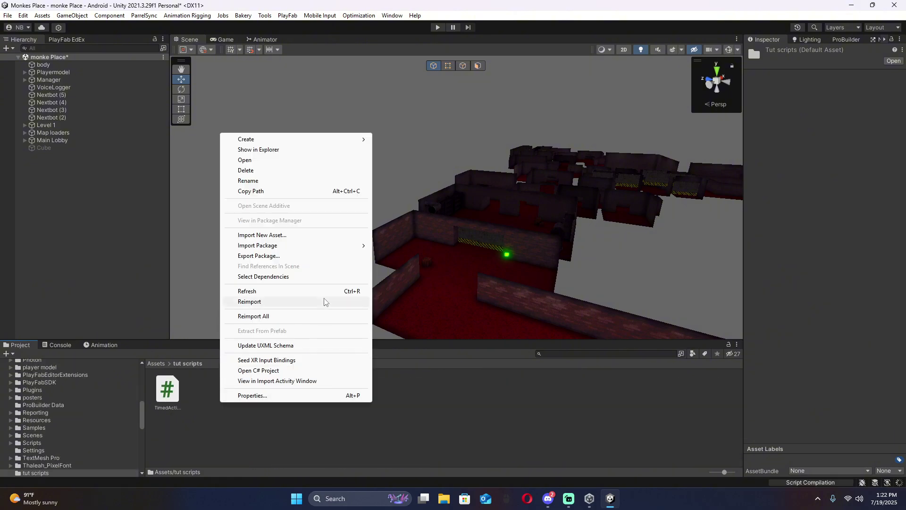
left_click(265, 235)
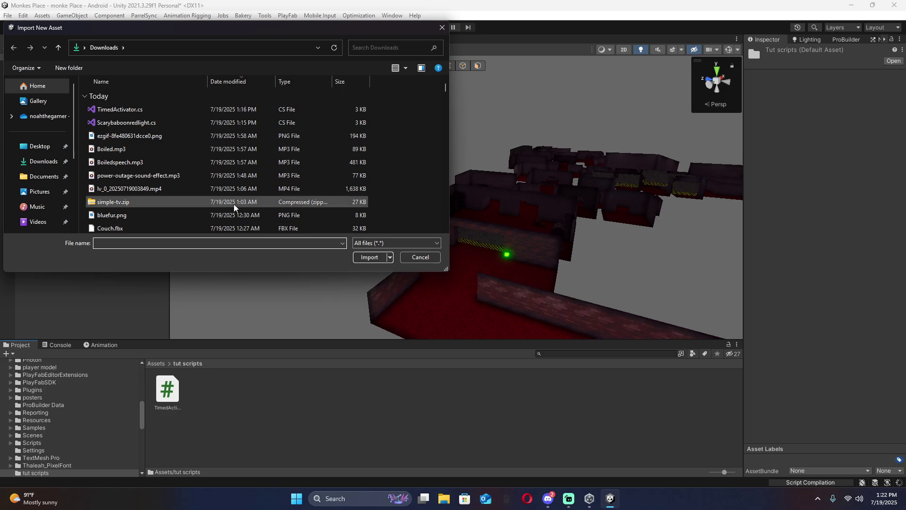
left_click(163, 124)
left_click(370, 257)
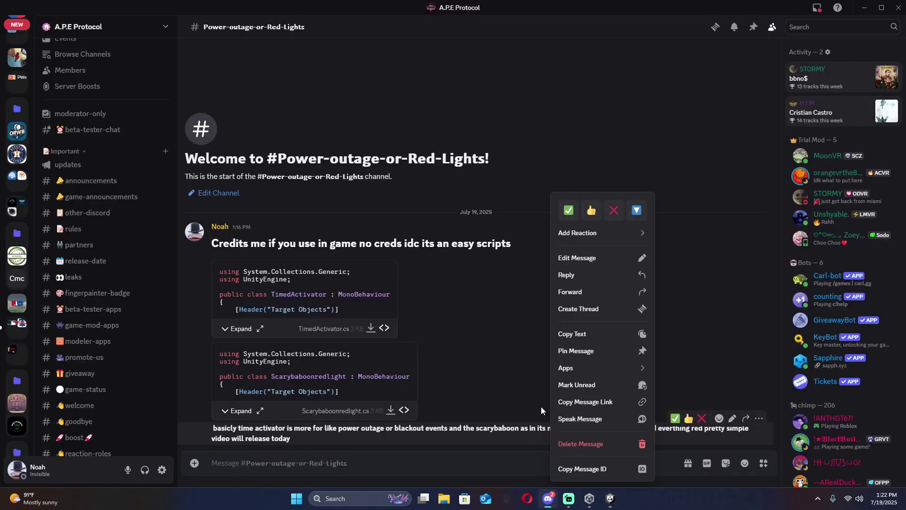
Switch to Discord and examine the A.P.E Protocol server's Power-outage-or-Red-Lights channel, where the scripts are shared, and its place in the channel list.
left_click(443, 350)
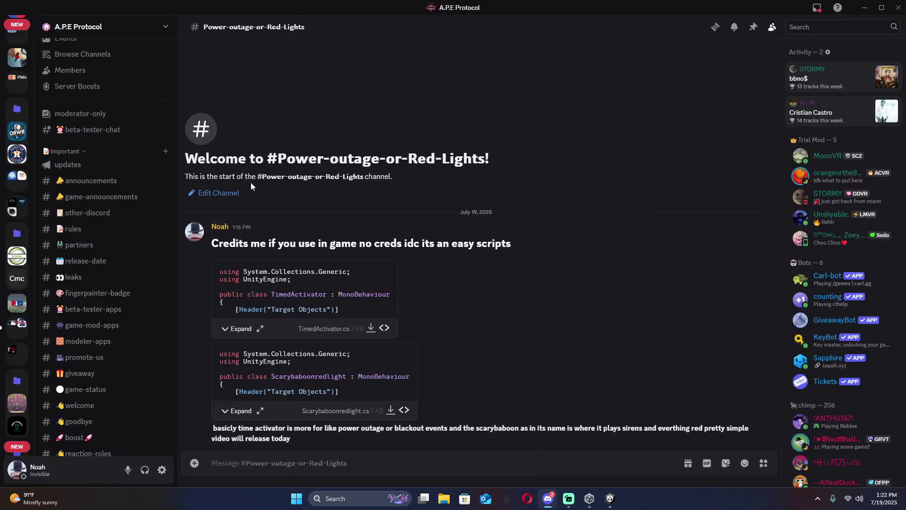
scroll(61, 218, "up", 1)
scroll(17, 213, "up", 5)
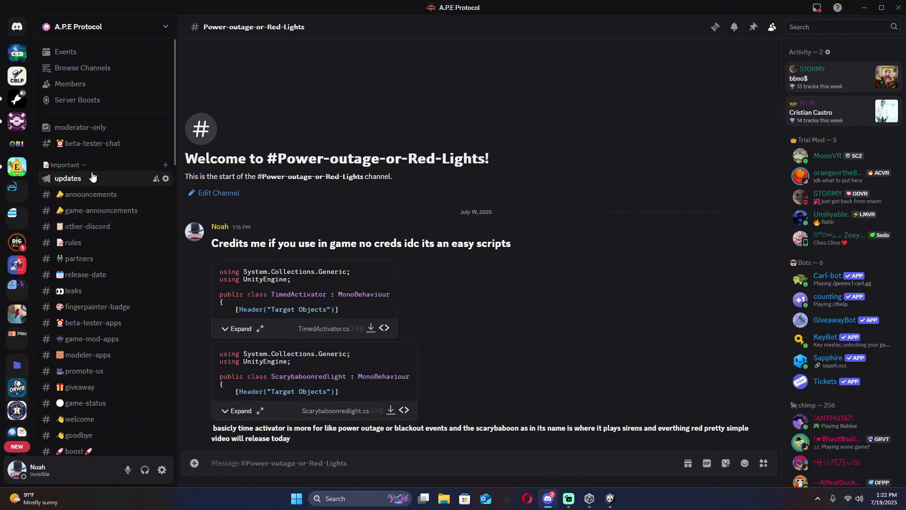
left_click_drag(242, 216, 642, 276)
left_click(271, 235)
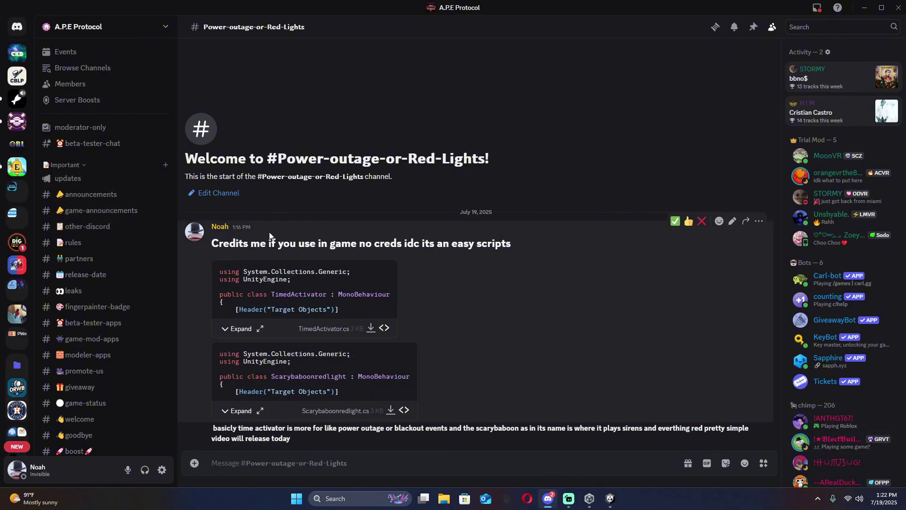
scroll(122, 312, "down", 4)
scroll(122, 312, "down", 8)
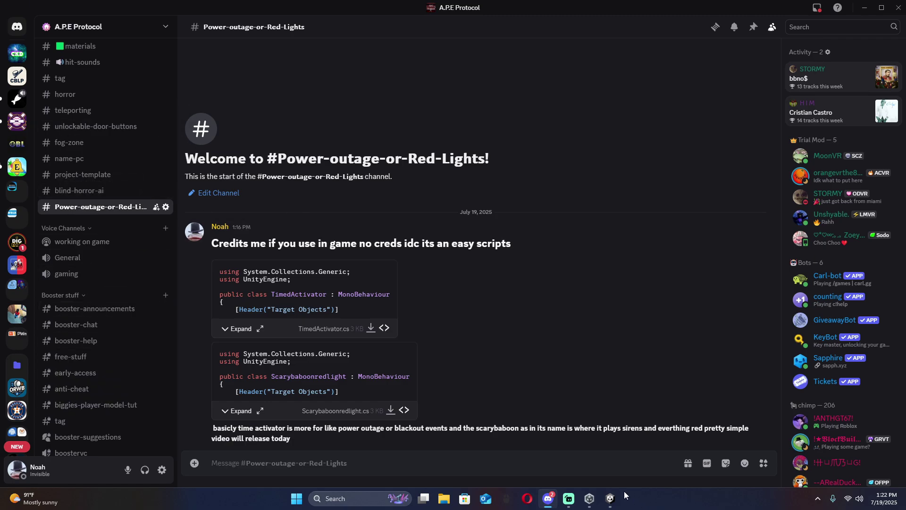
Switch back to Unity and create an empty scene object named "Scarybaboon lights".
mouse_move(610, 498)
left_click(608, 452)
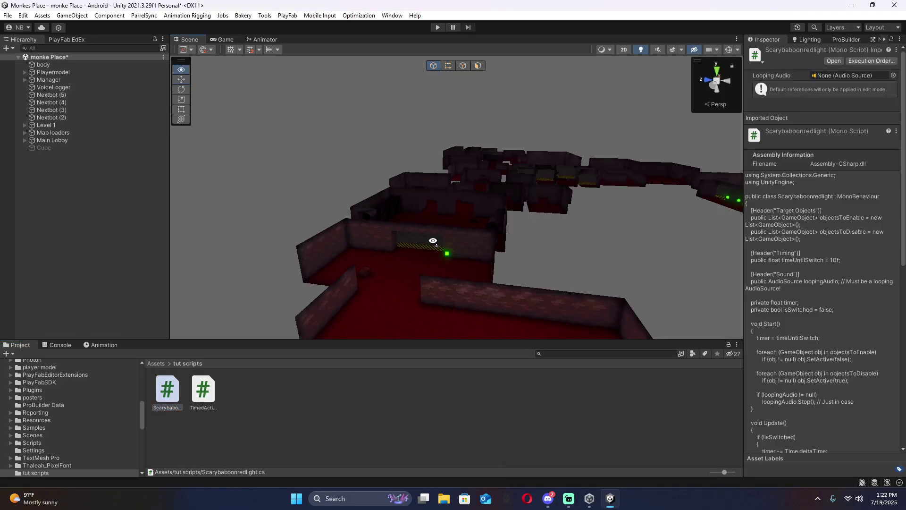
left_click(137, 199)
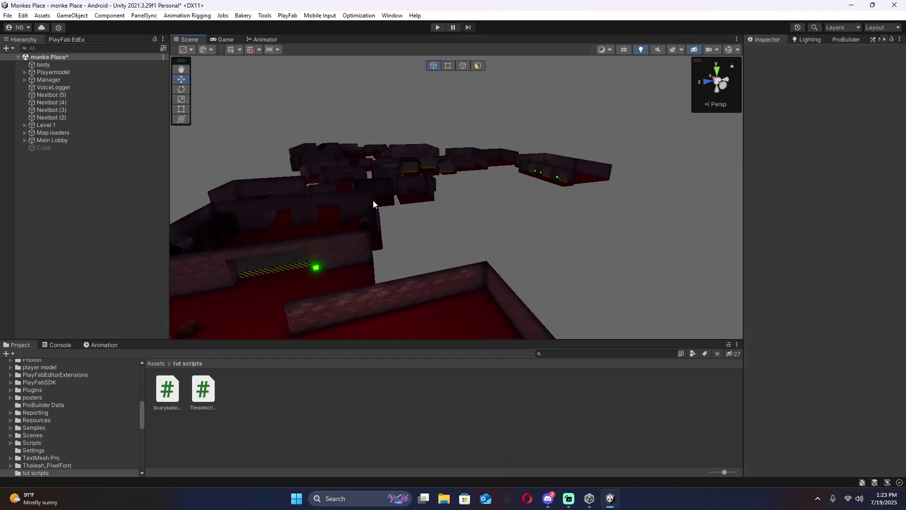
right_click(59, 203)
left_click(103, 333)
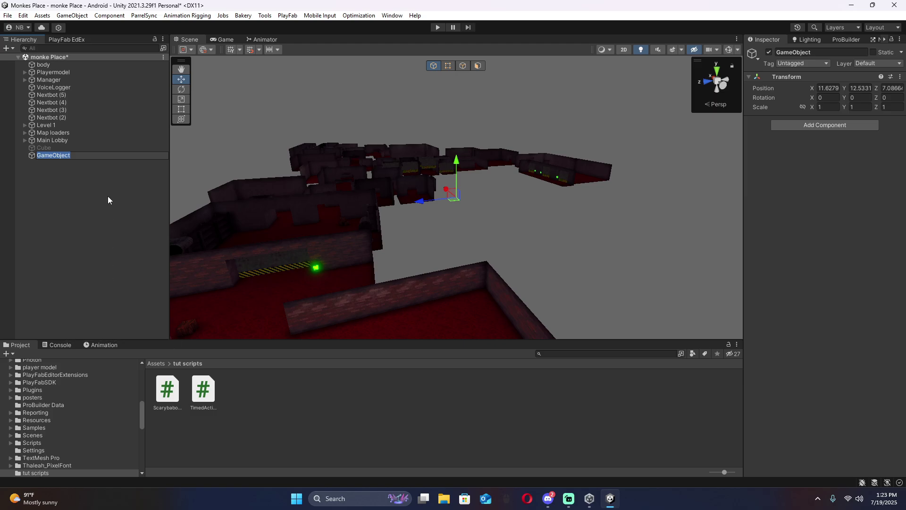
key("BackSpace")
type("Scarybaboon lights")
key("Return")
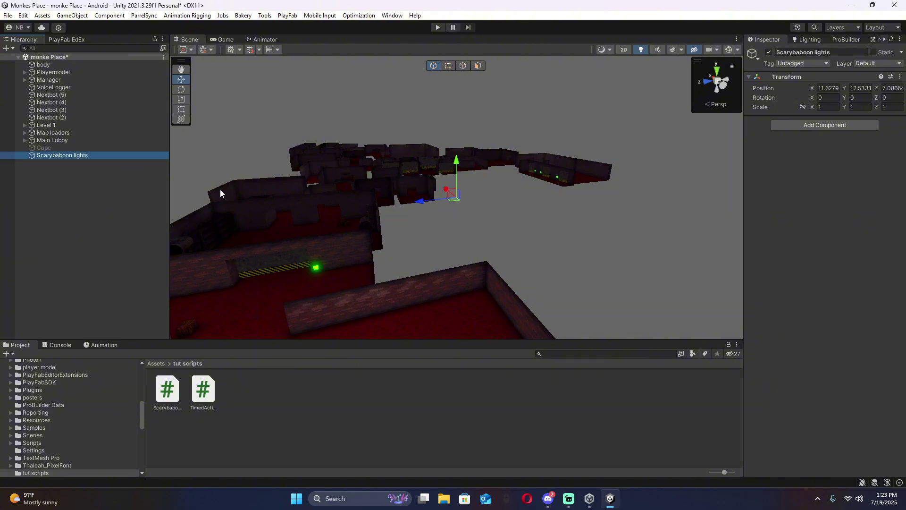
Attach the Scarybaboonredlight script to the Scarybaboon lights object.
right_click_drag(220, 189, 526, 138)
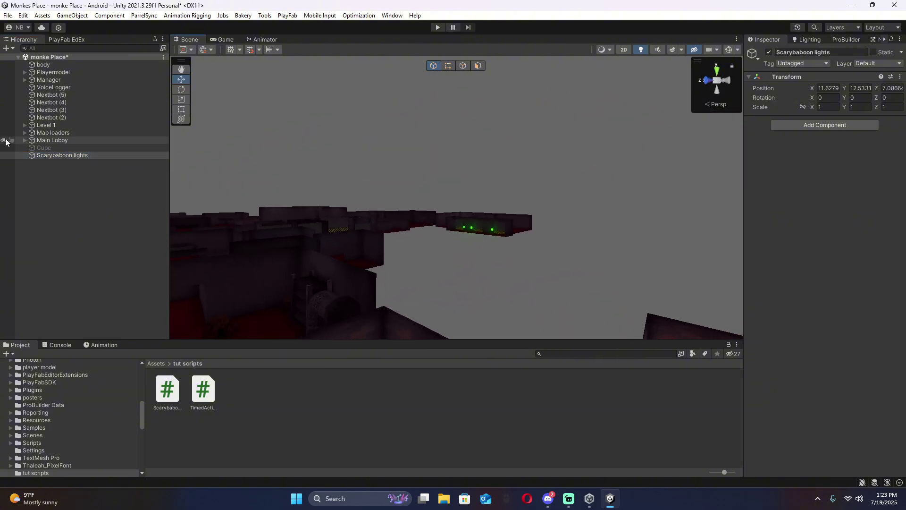
right_click(66, 154)
left_click(117, 283)
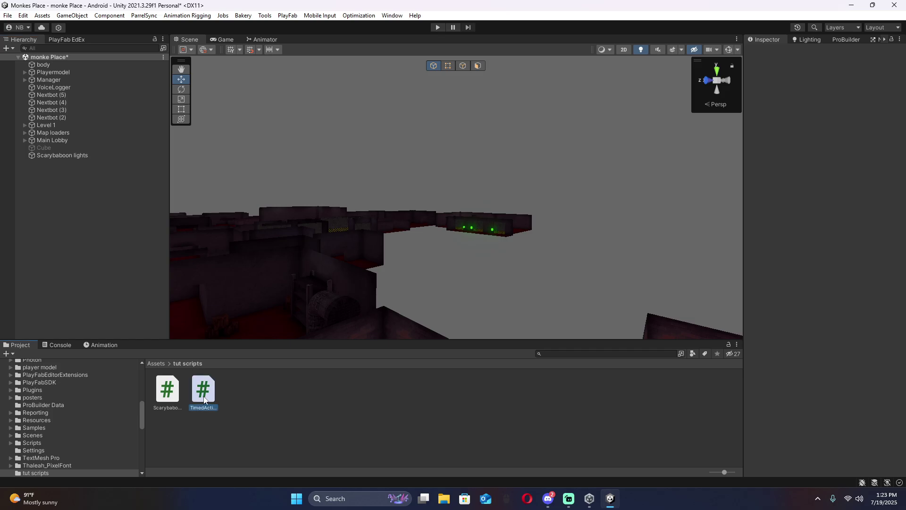
left_click_drag(204, 400, 66, 156)
right_click_drag(528, 170, 670, 231)
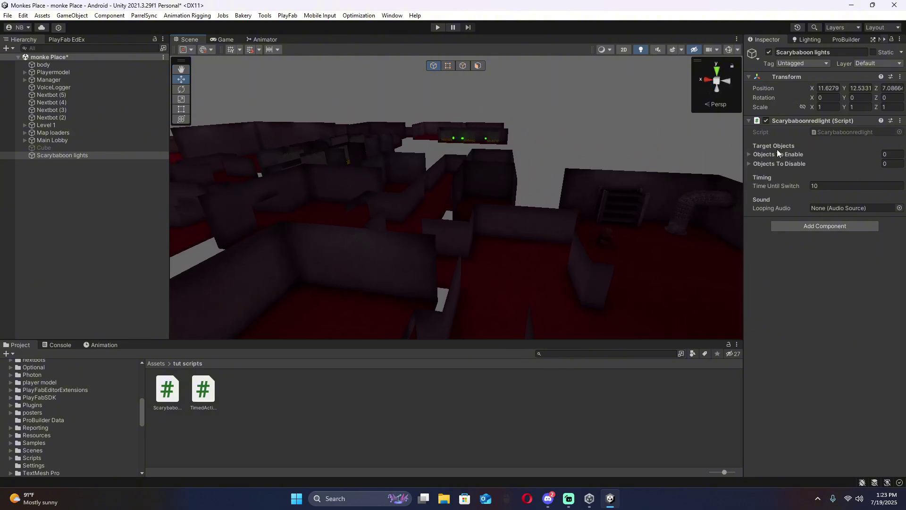
Expand the Objects To Enable and Objects To Disable lists of the Scarybaboonredlight script.
right_click_drag(635, 177, 584, 236)
left_click(749, 156)
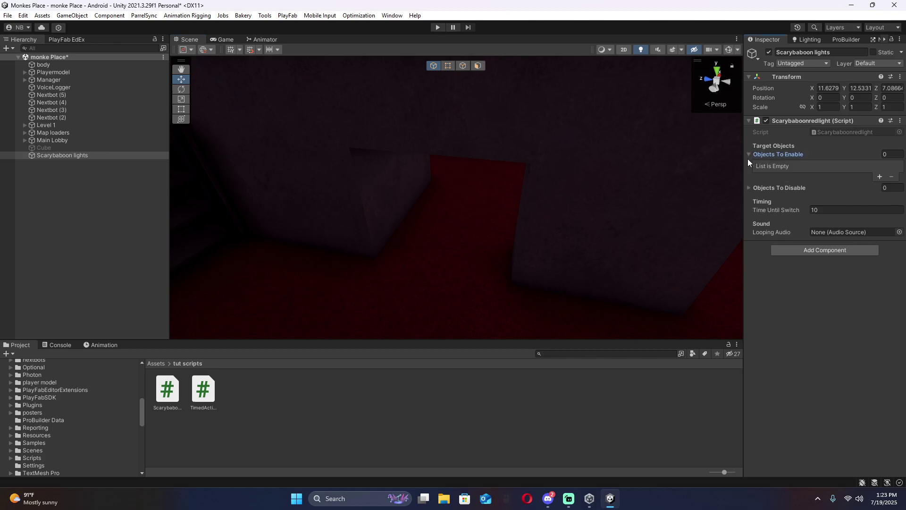
left_click(753, 187)
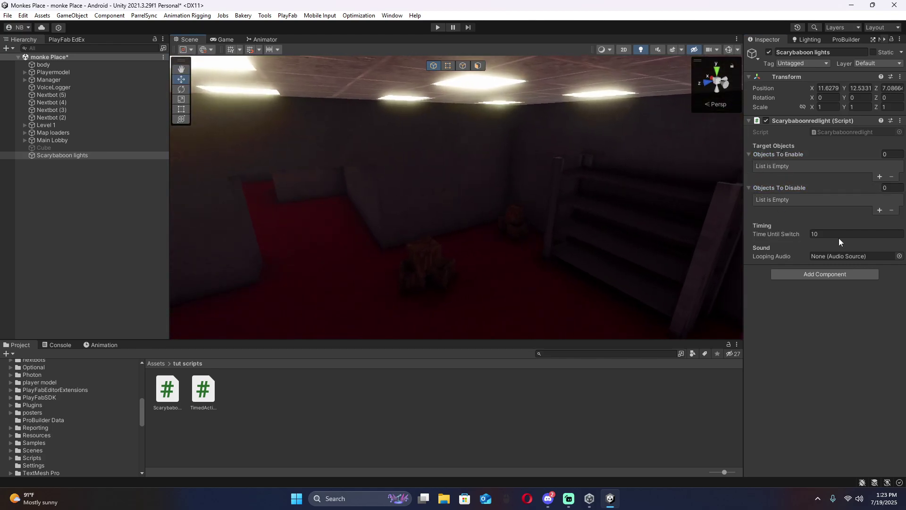
left_click(839, 235)
Add a cube in the lobby near the NO NAME NO GAME wall and move it to about 7.47 on Z.
right_click_drag(424, 217, 76, 151)
right_click_drag(90, 112, 900, 33)
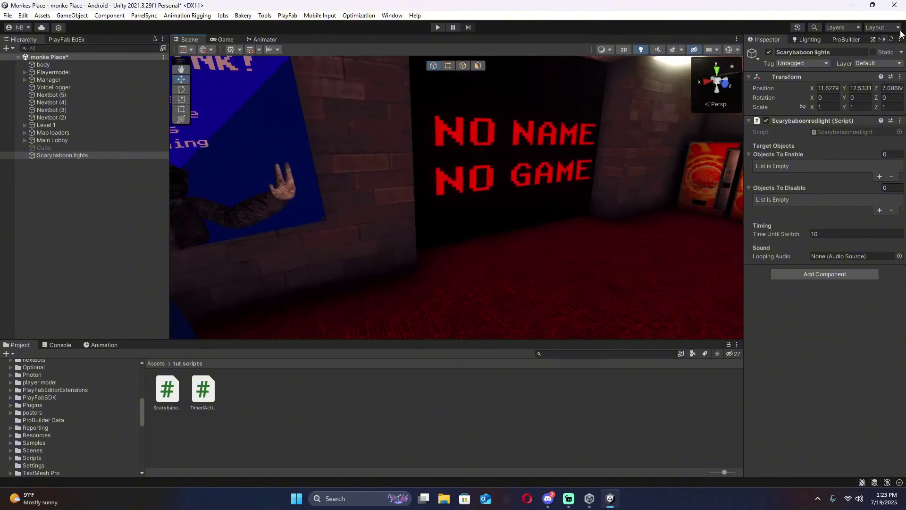
left_click(86, 19)
mouse_move(80, 57)
left_click(236, 57)
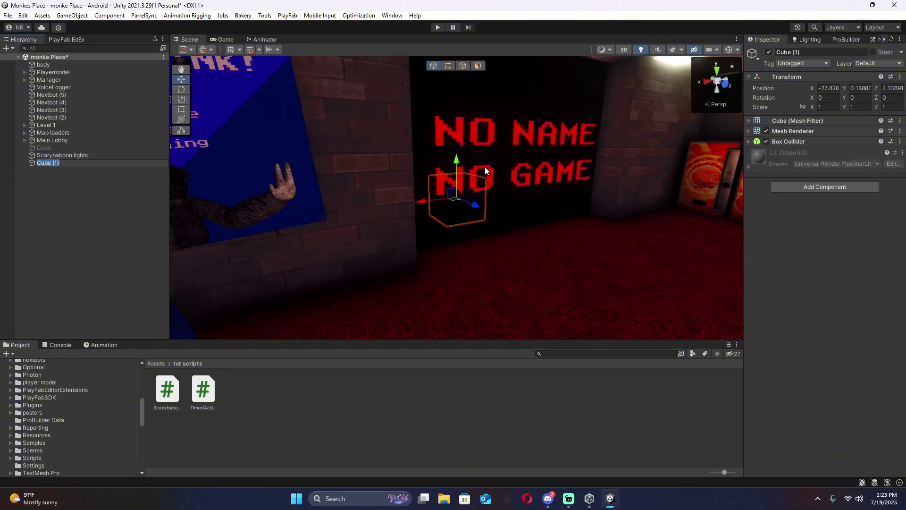
left_click_drag(475, 205, 503, 230)
key("f")
Thin the new cube to a Z scale of about 0.277.
key("r")
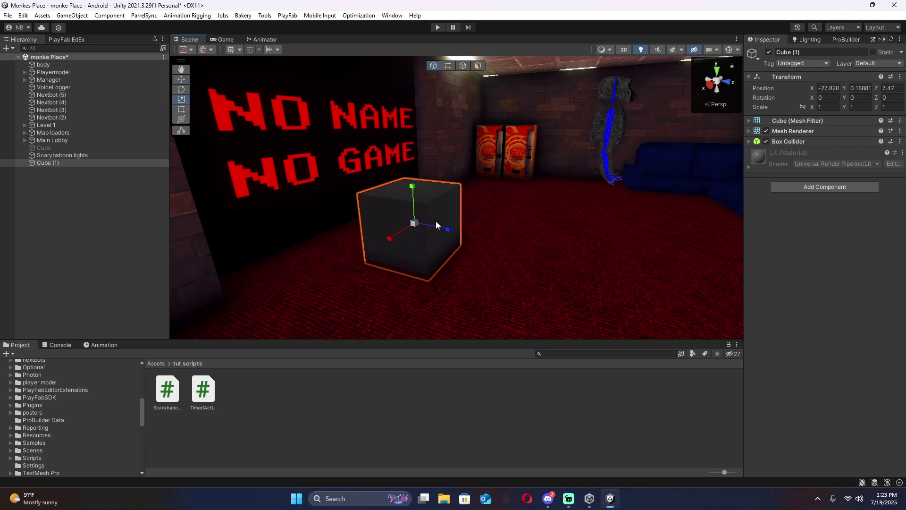
left_click_drag(436, 225, 419, 227)
key("w")
right_click_drag(419, 227, 169, 350)
Apply the Green material from the Materials/Colors folder to the thinned cube.
left_click(156, 364)
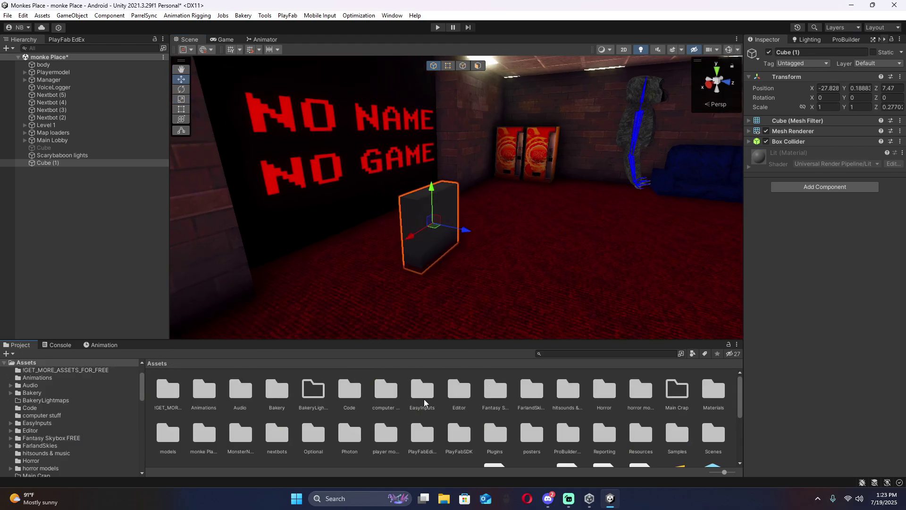
double_click(706, 396)
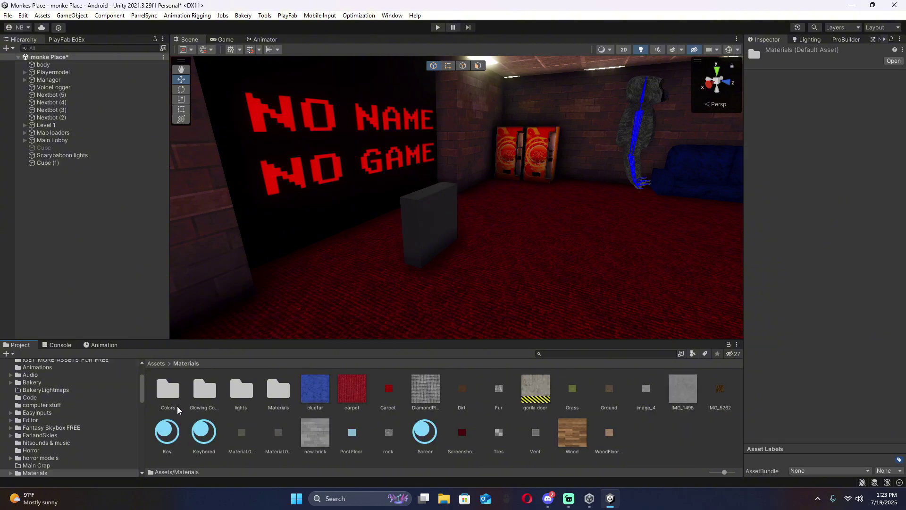
double_click(166, 394)
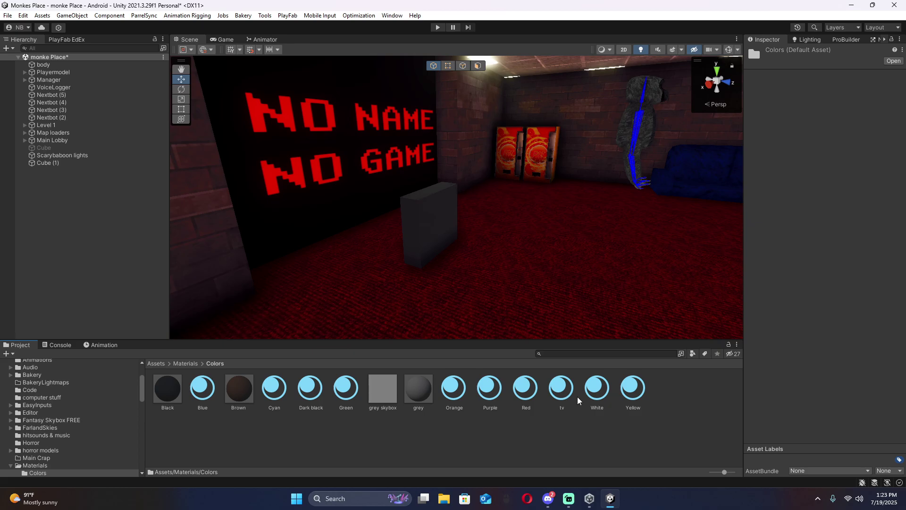
key("w")
right_click_drag(418, 307, 363, 291)
left_click_drag(344, 386, 523, 273)
Place a duplicate of the green cube with the Red material directly over the original, at about -27.828 on X.
left_click(405, 291)
key("ctrl+d")
right_click_drag(523, 273, 419, 326)
key("w")
left_click_drag(523, 391, 566, 196)
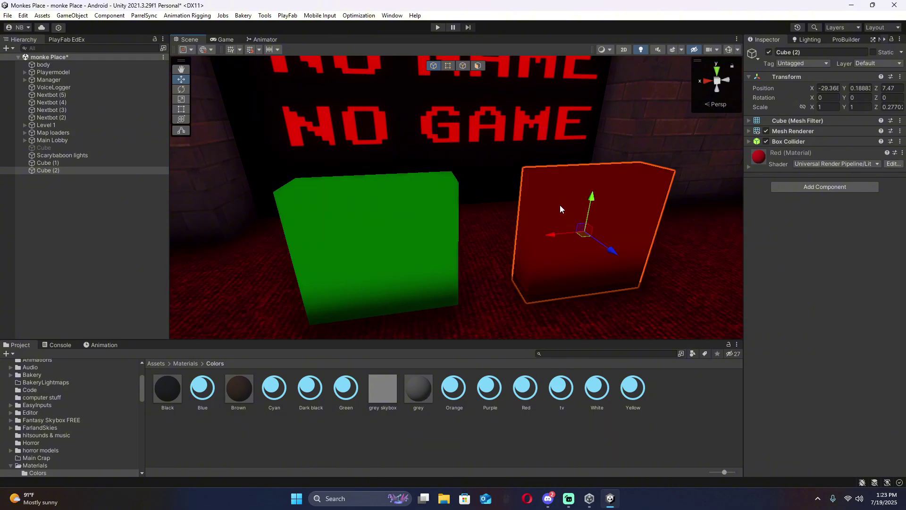
left_click_drag(552, 234, 341, 236)
key("f")
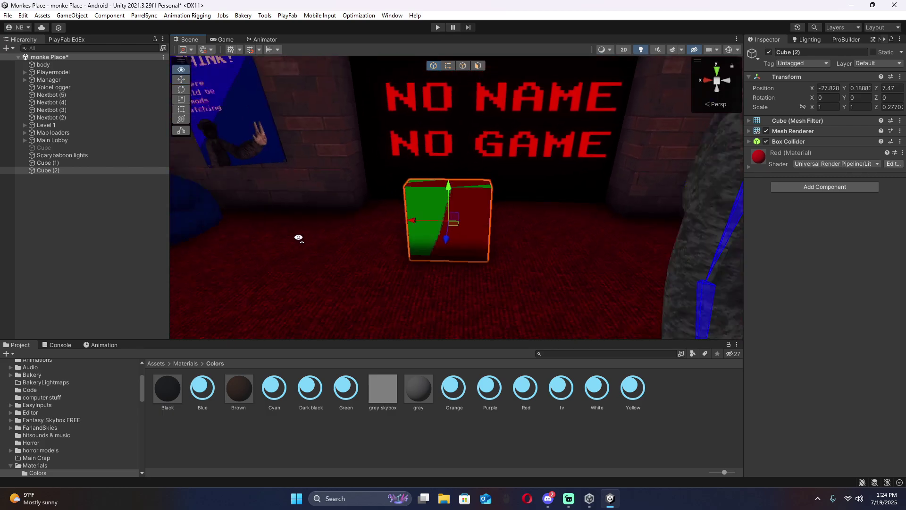
Rename the green cube, Cube (1), as "green".
left_click(44, 163)
left_click(802, 52)
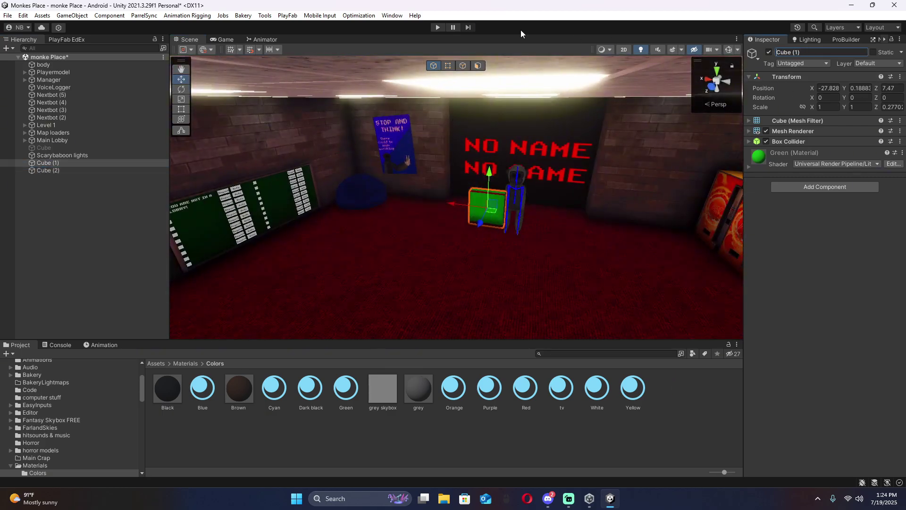
type("green")
key("Return")
Rename Cube (2), the cube with the Red material, as "red".
left_click(86, 170)
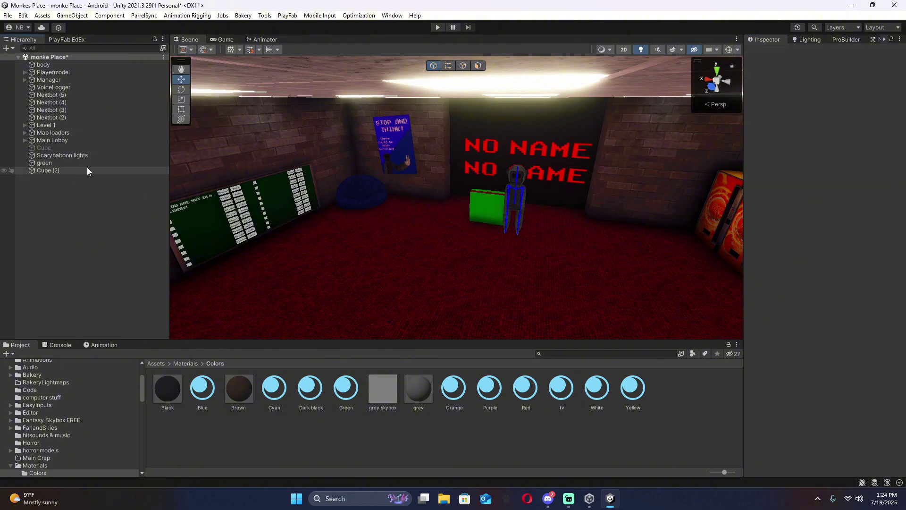
left_click(808, 52)
type("re")
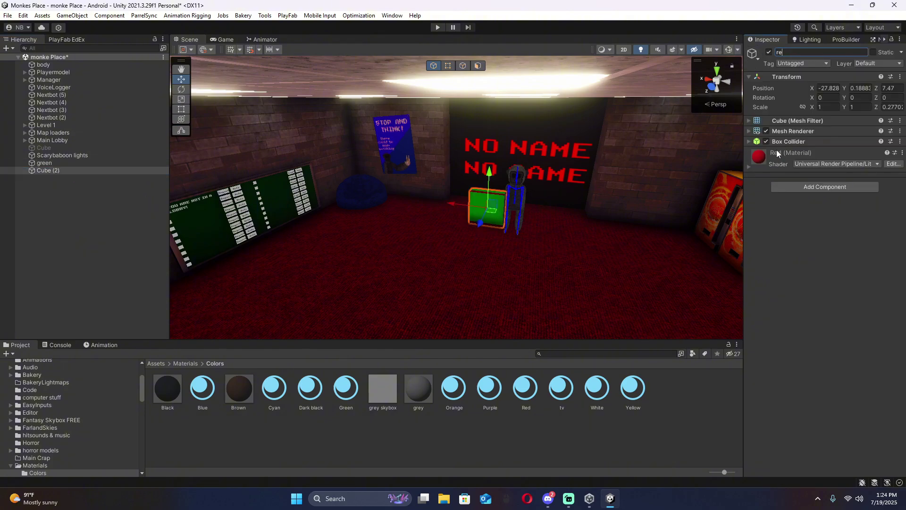
type("d")
Examine the Box Collider settings of the red and green cubes.
left_click(791, 141)
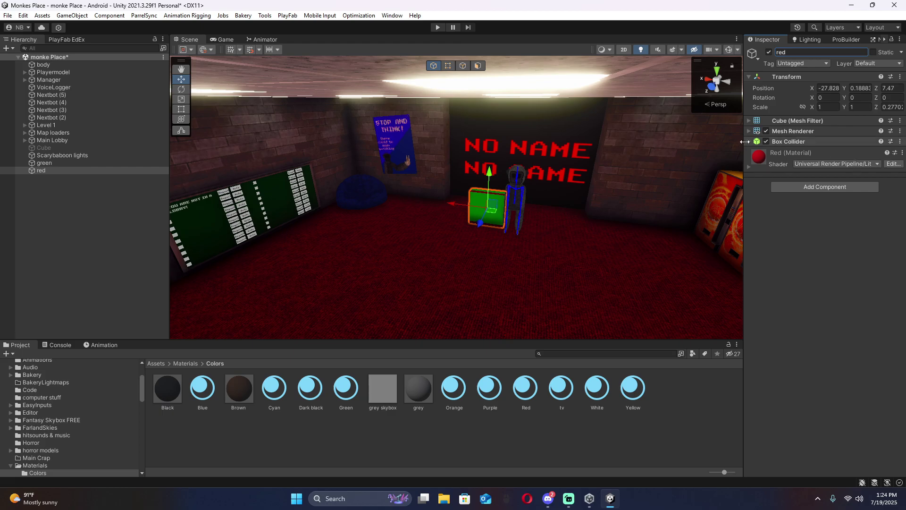
left_click(791, 142)
left_click(792, 142)
left_click(44, 163)
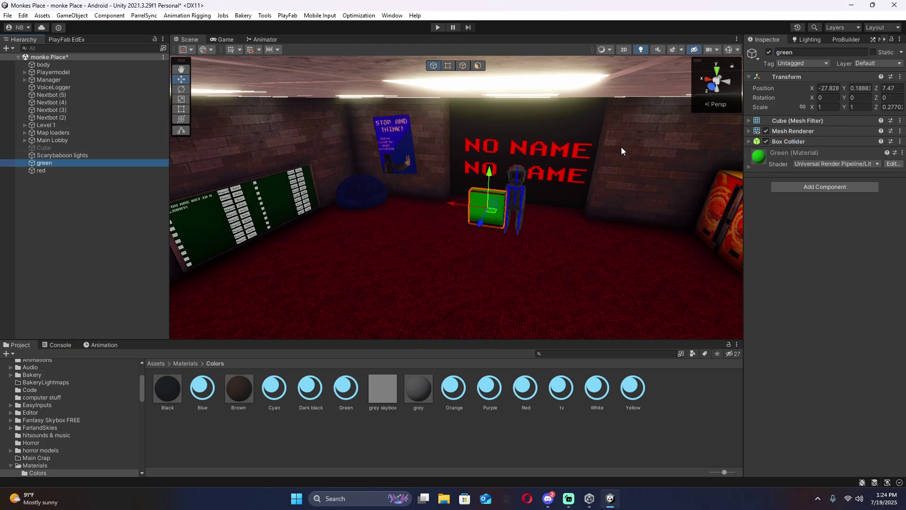
left_click(790, 142)
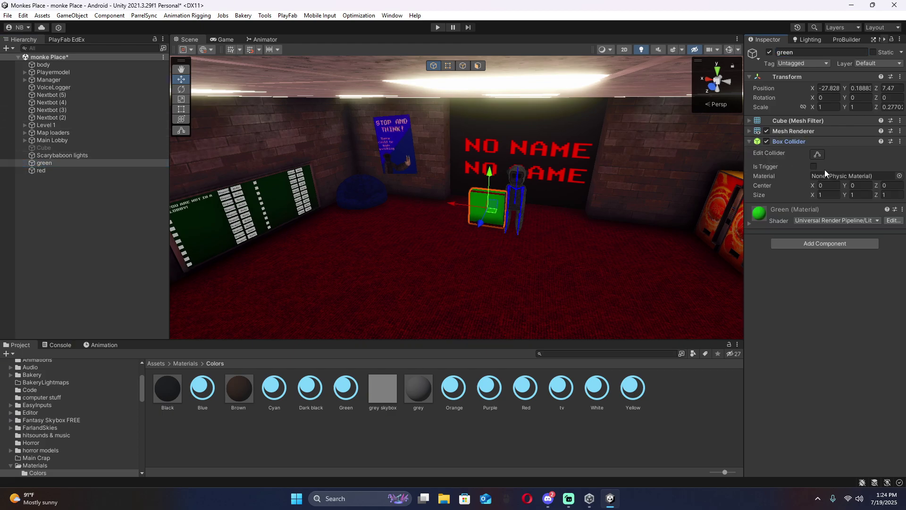
left_click(41, 170)
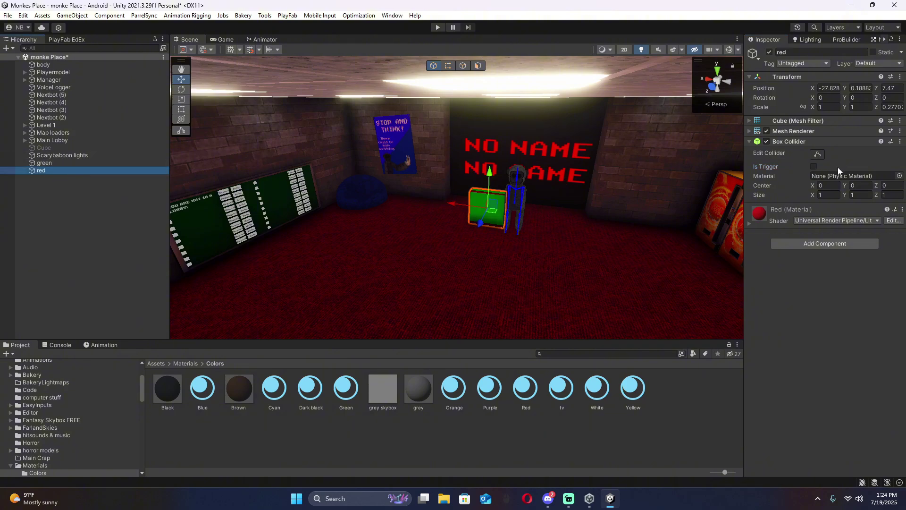
left_click(789, 142)
Parent the green and red cubes to Scarybaboon lights and create an empty child object named "Redouts" under it.
left_click(43, 163, "shift")
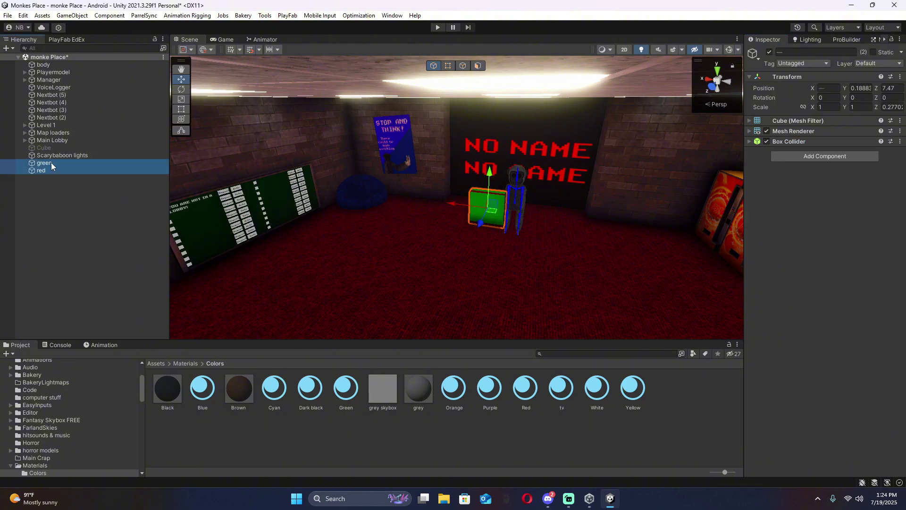
left_click_drag(43, 163, 42, 155)
right_click(39, 156)
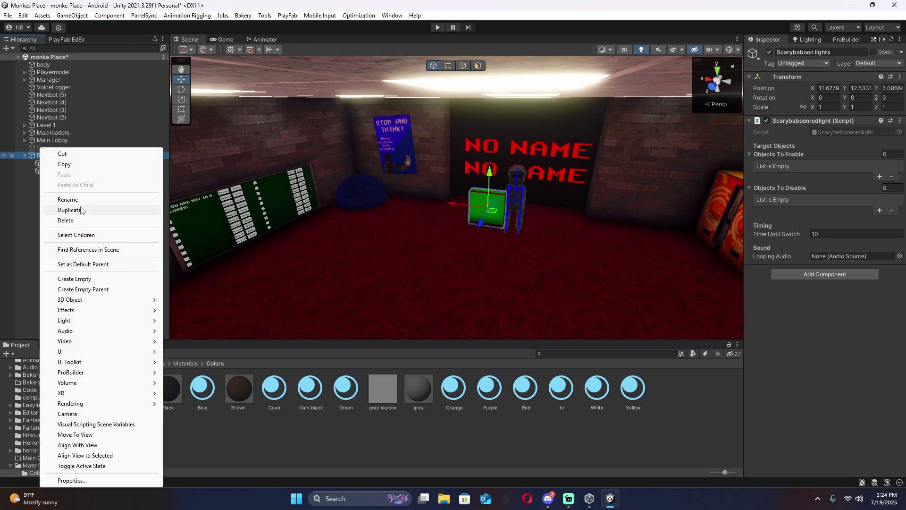
left_click(92, 279)
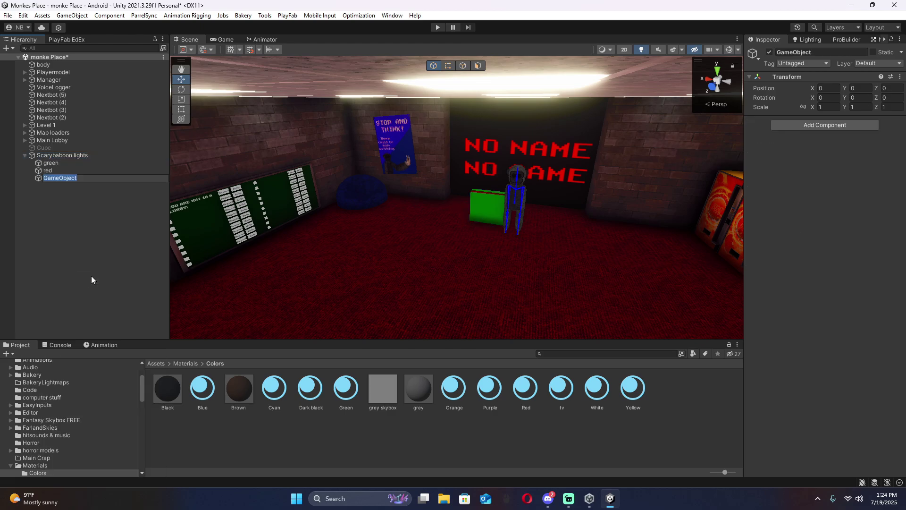
type("Redouts")
key("Return")
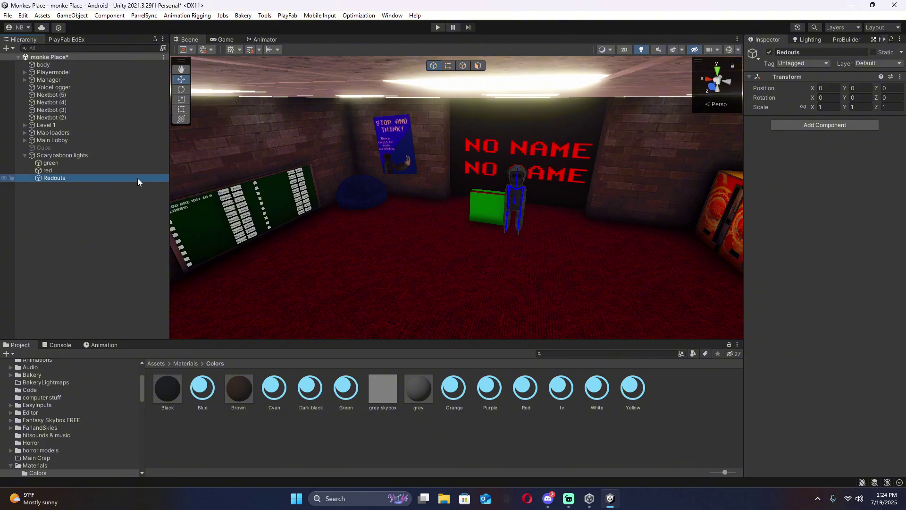
In the Scarybaboonredlight script, assign red to Objects To Disable and green and Redouts to Objects To Enable.
right_click_drag(493, 175, 524, 191)
key("w")
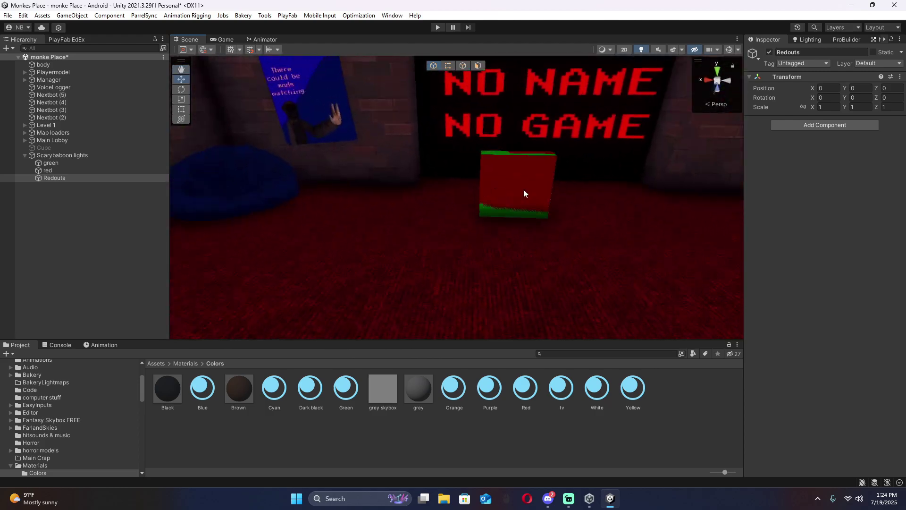
left_click(52, 156)
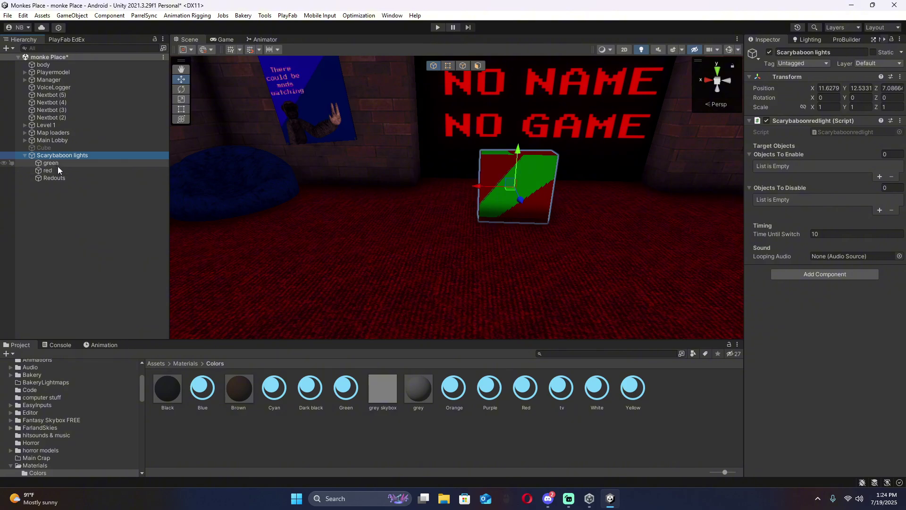
left_click_drag(63, 169, 776, 199)
left_click_drag(64, 165, 814, 157)
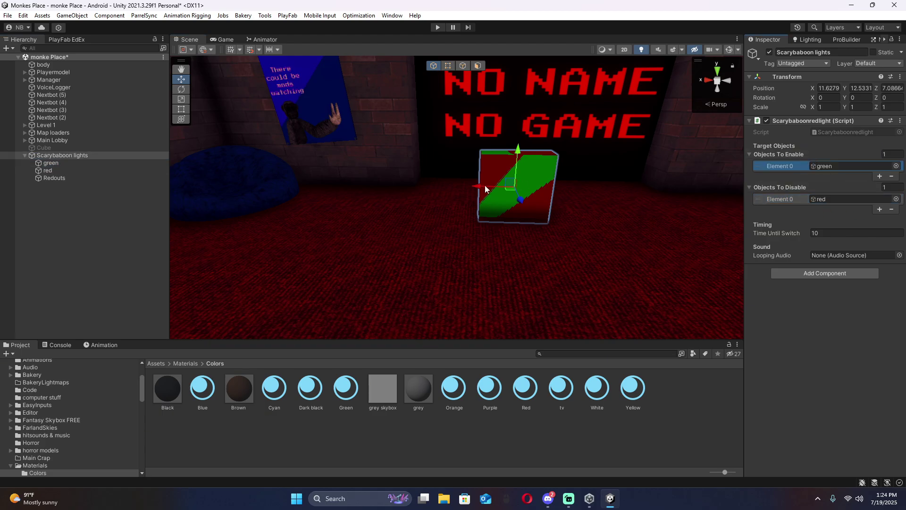
left_click_drag(52, 179, 830, 156)
right_click_drag(415, 198, 491, 203)
Deactivate the green cube under Scarybaboon lights.
left_click(50, 168)
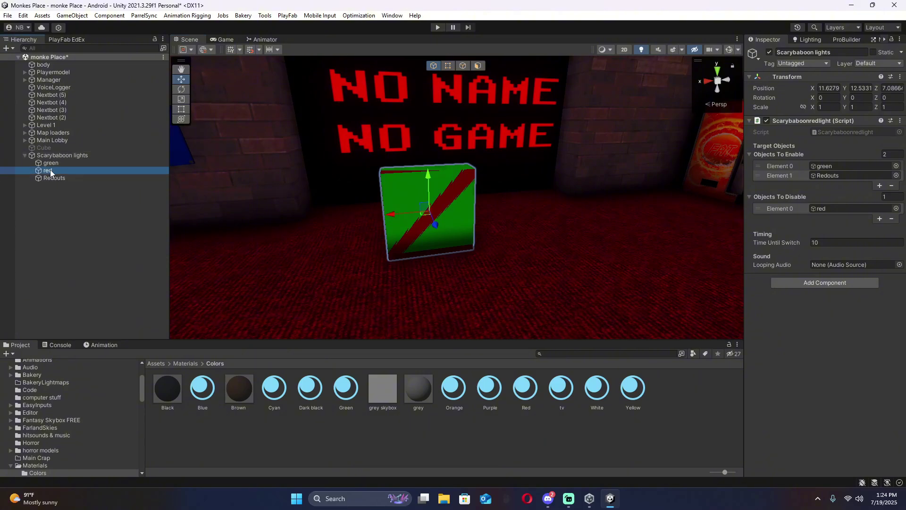
left_click(103, 163)
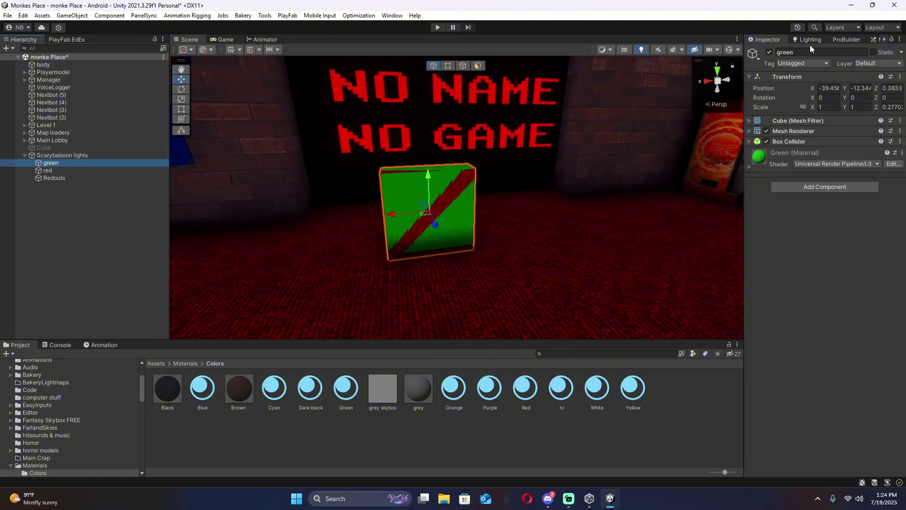
left_click(769, 52)
Try adding the Disable script to the red cube and choosing its Object To Disable.
double_click(48, 171)
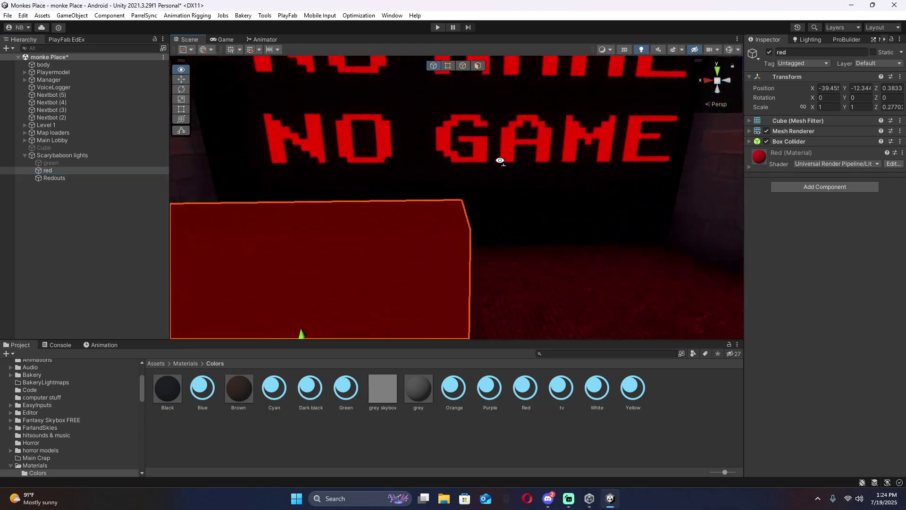
left_click(797, 182)
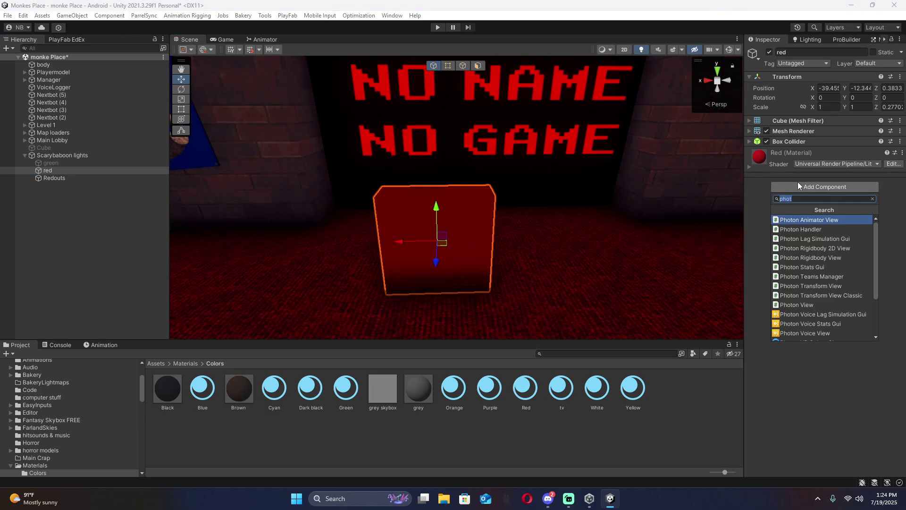
type("dis")
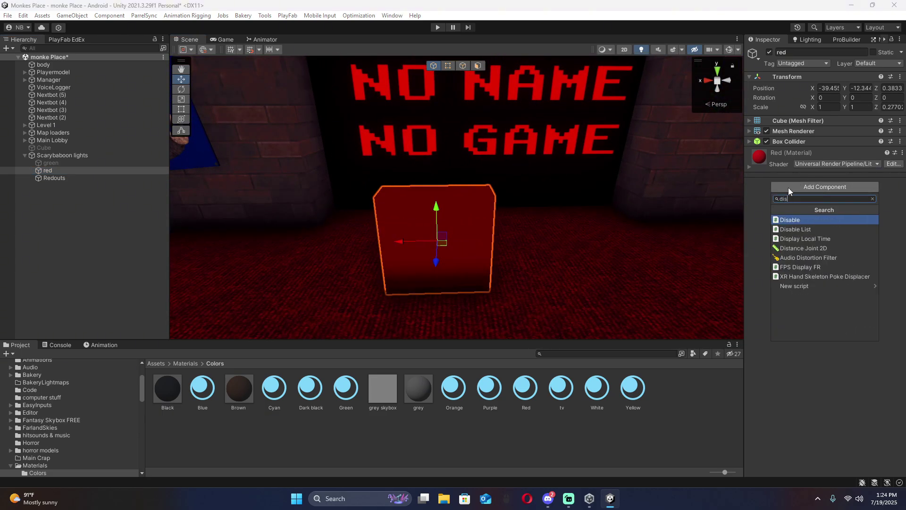
left_click(790, 221)
left_click(899, 173)
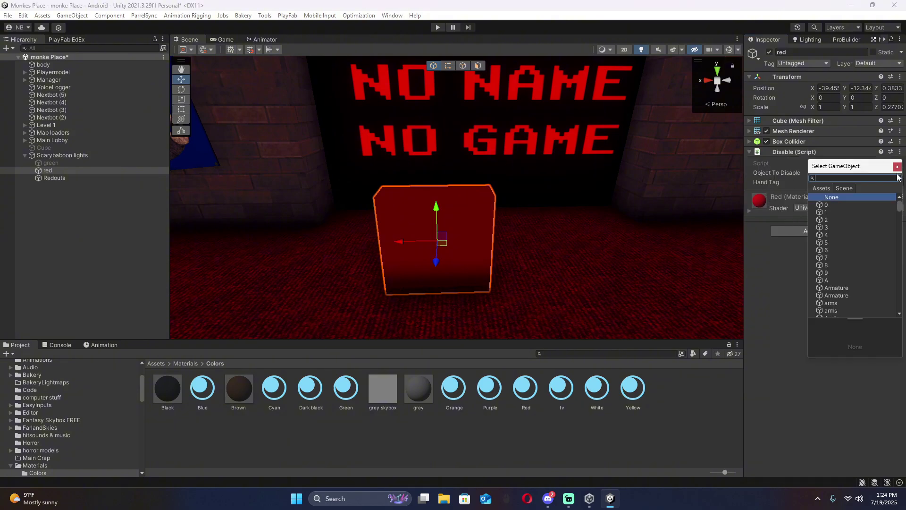
Reorder the children of Scarybaboon lights so that Redouts sits between green and red.
mouse_move(60, 178)
left_mouse_down()
mouse_move(61, 166)
mouse_move(49, 179)
mouse_move(53, 162)
left_mouse_up()
left_click(65, 169)
left_click(46, 178)
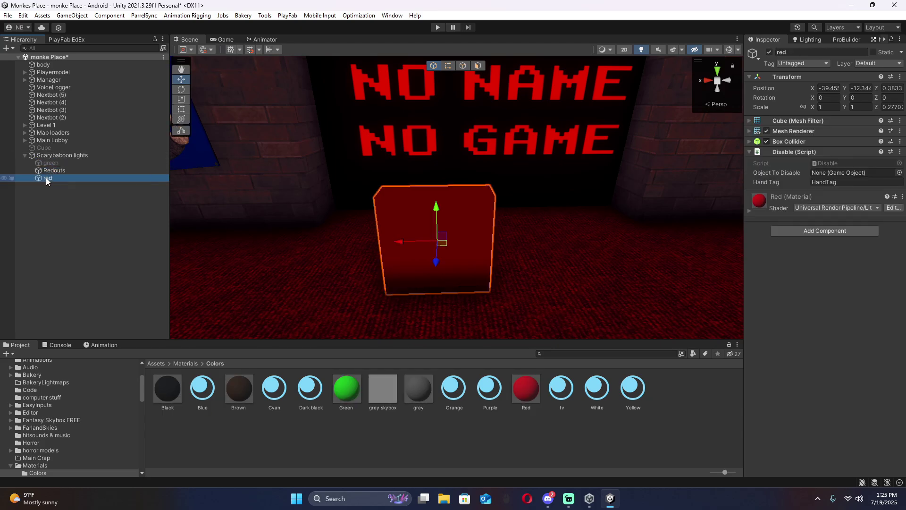
Replace the red cube's Disable script component with the Disable List script.
right_click(838, 152)
left_click(838, 174)
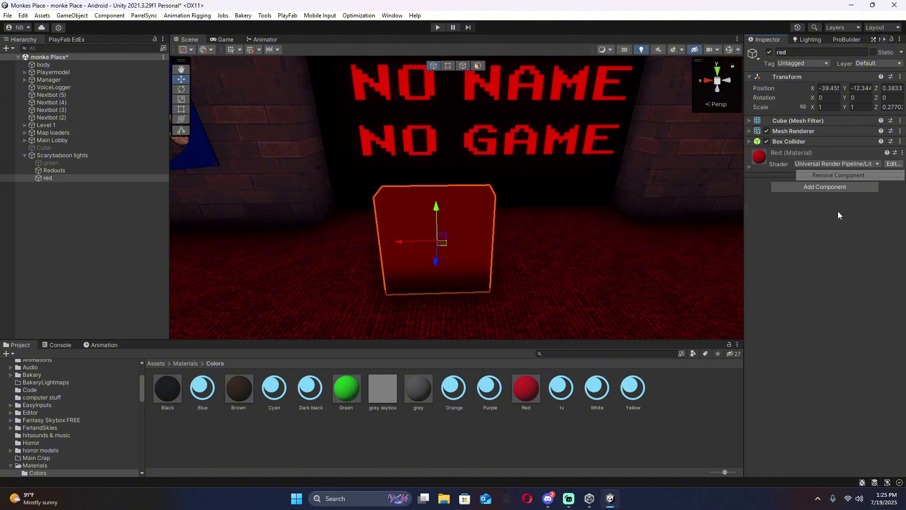
left_click(823, 189)
type("disc")
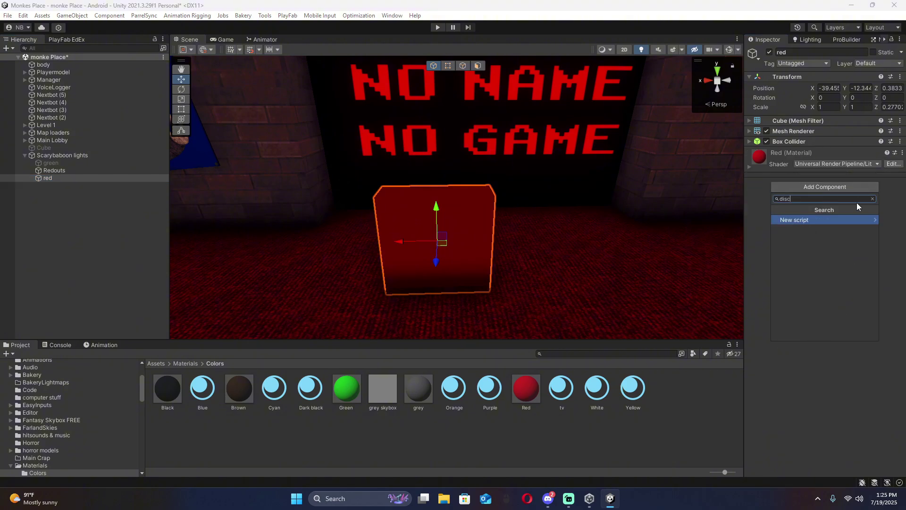
key("BackSpace")
key("BackSpace")
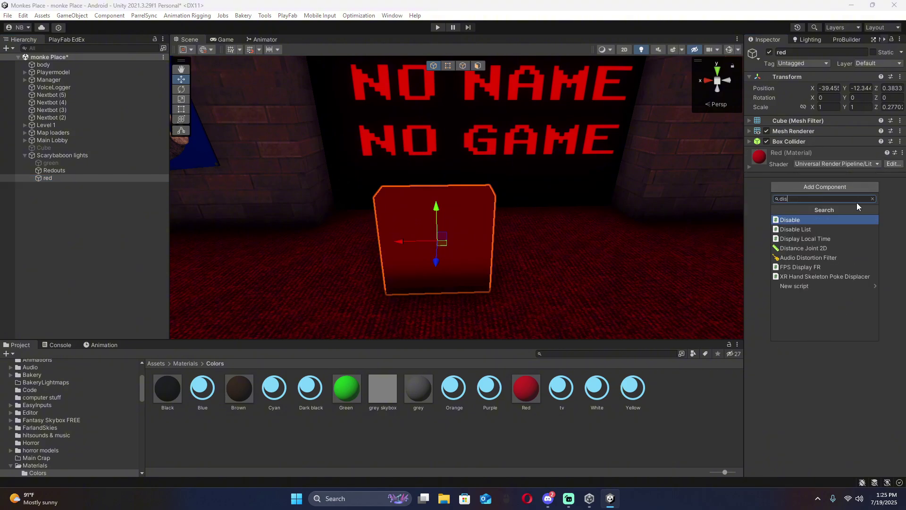
left_click(803, 230)
Assign Redouts and green to Objects To Disable in the red cube's Disable List script.
left_click(74, 170)
left_click(62, 164)
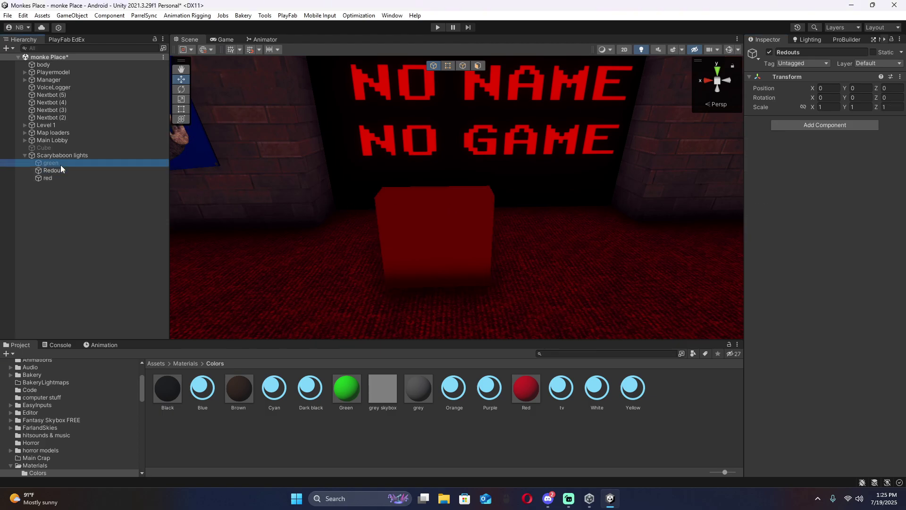
mouse_move(50, 165)
left_mouse_down()
mouse_move(725, 187)
mouse_move(3, 192)
mouse_move(45, 177)
mouse_move(43, 167)
left_mouse_up()
left_click(46, 179)
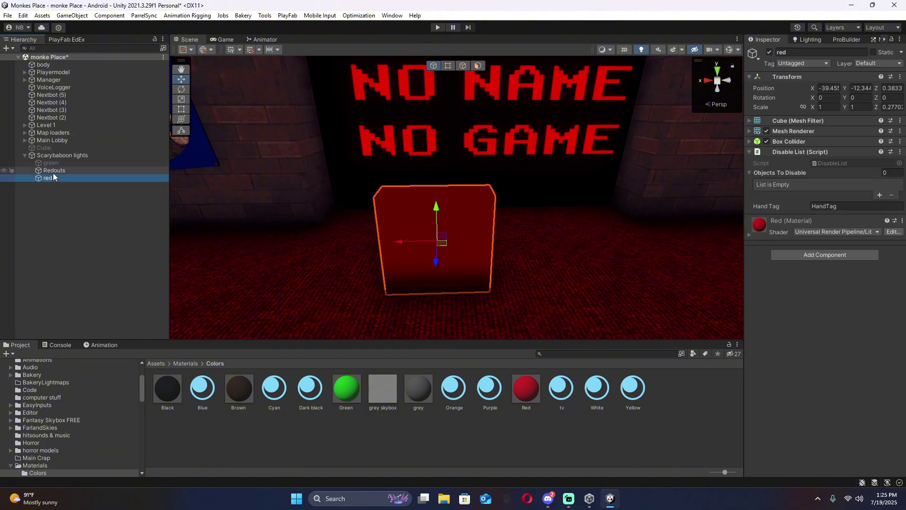
left_click(52, 165)
left_click(53, 178)
left_click_drag(62, 171, 773, 182)
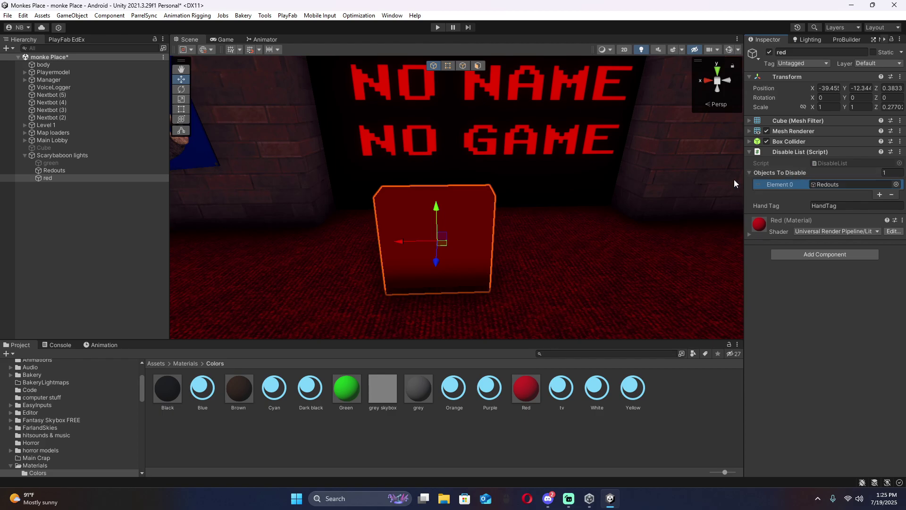
left_click_drag(50, 163, 821, 175)
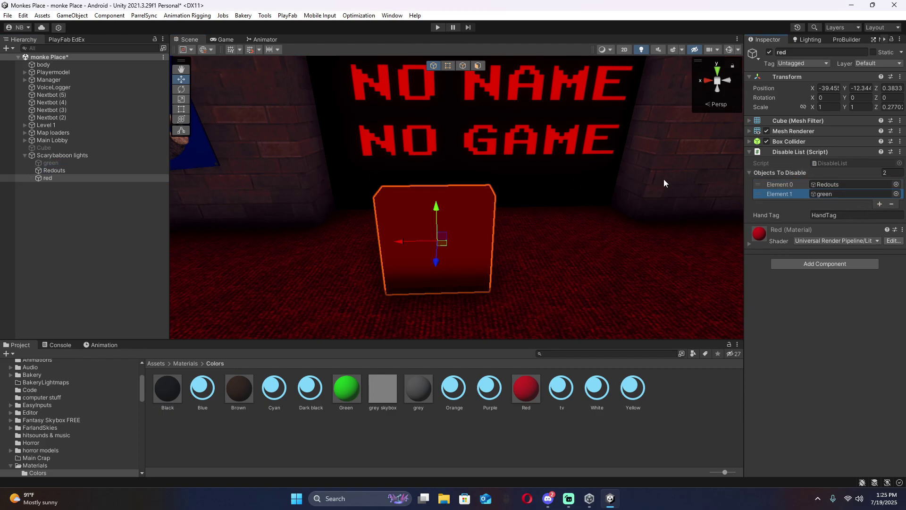
Add an Audio Source component to Scarybaboon lights and turn off its Play On Awake option.
left_click(146, 170)
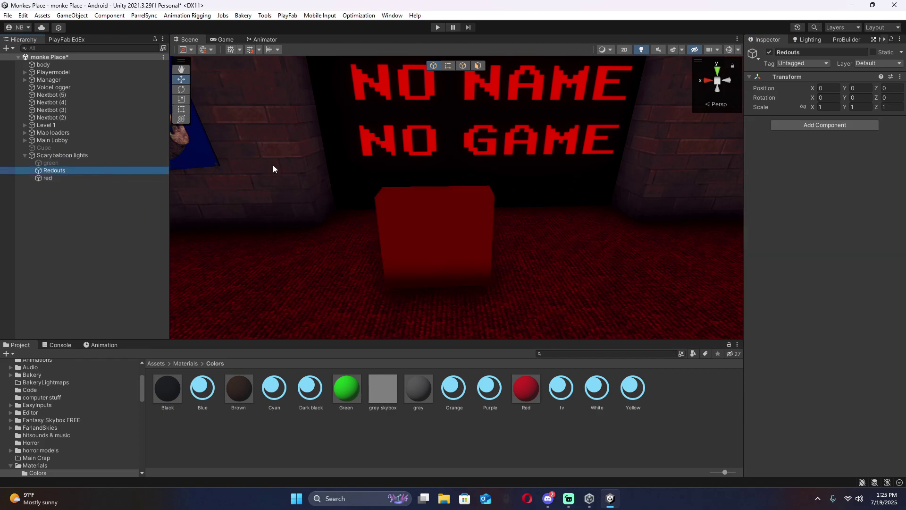
right_click_drag(614, 118, 175, 142)
left_click(70, 156)
right_click_drag(283, 158, 745, 198)
key("s")
right_click_drag(367, 152, 351, 158)
left_click(797, 280)
type("audio")
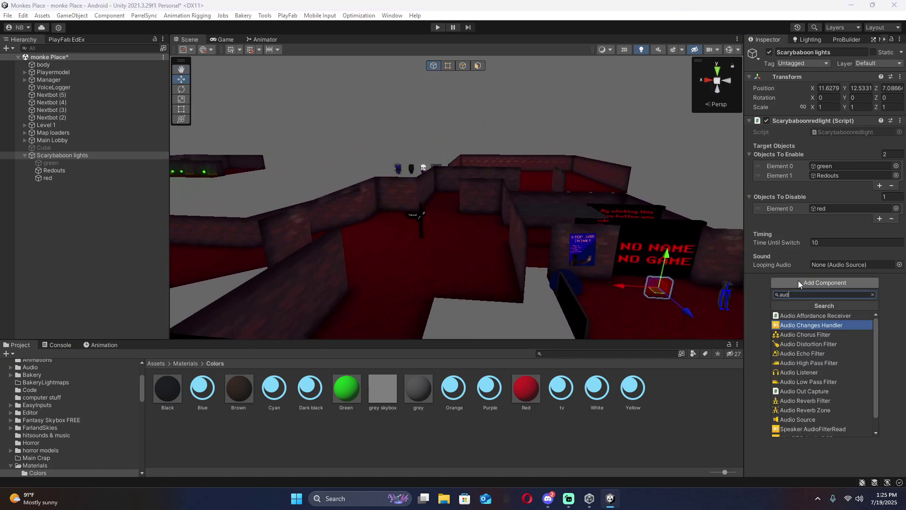
left_click(807, 418)
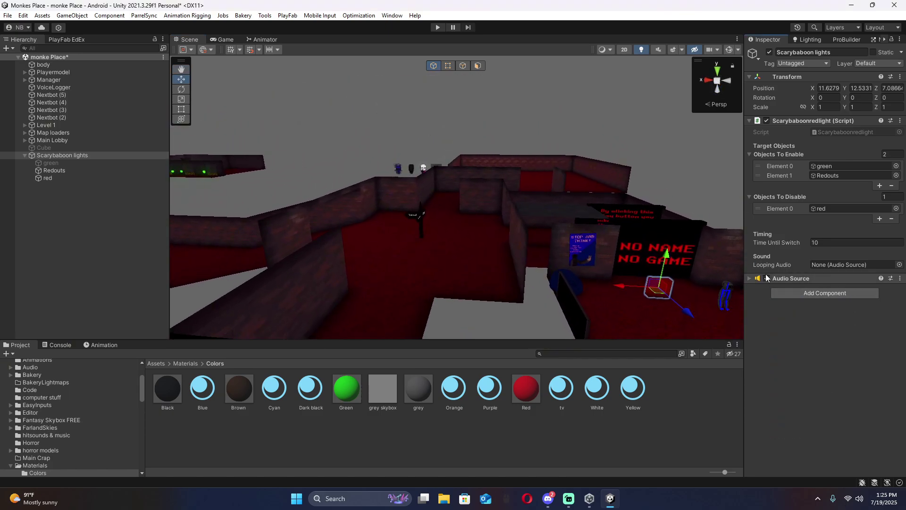
left_click(786, 279)
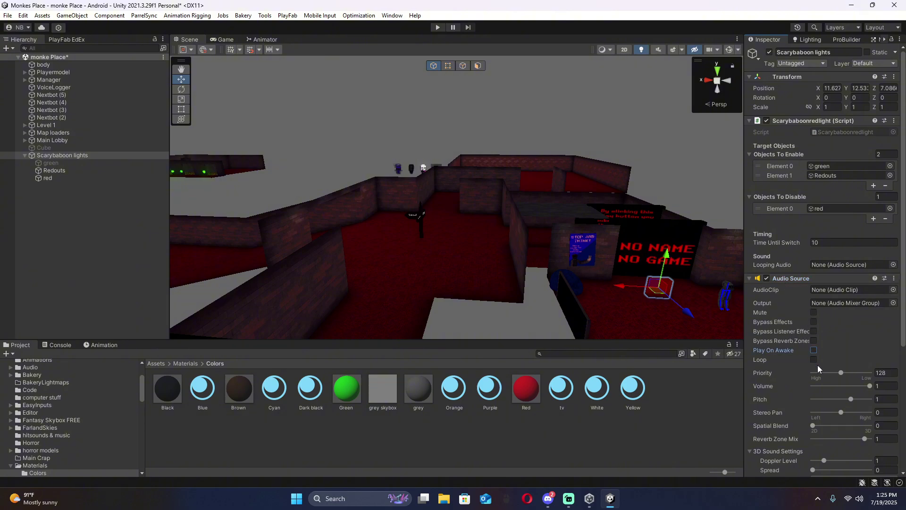
Enable looping on the Scarybaboon lights Audio Source and assign the music lobby V3 clip, searching the clips for lobb.
left_click(893, 289)
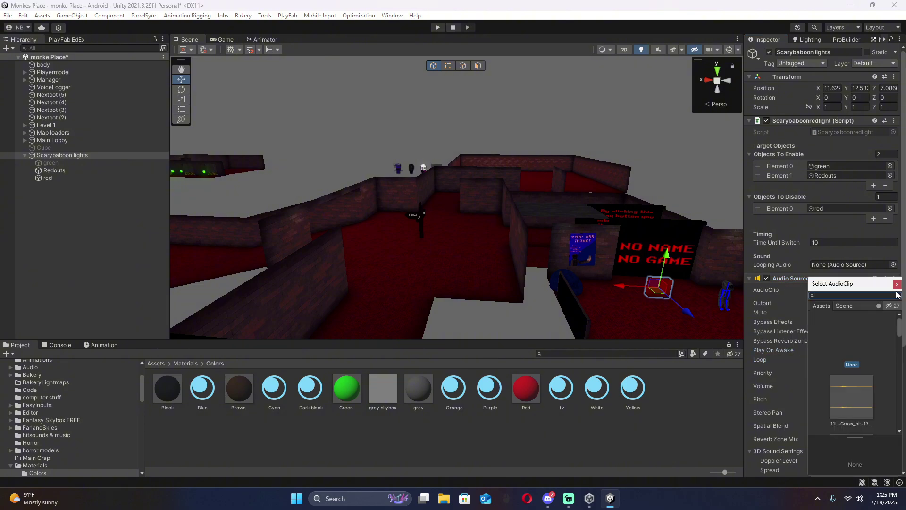
scroll(865, 352, "down", 5)
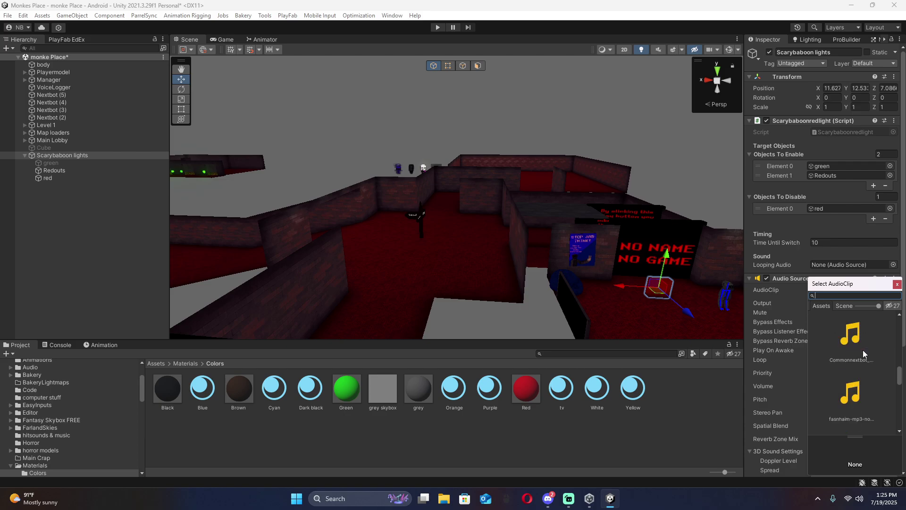
left_click(865, 349)
scroll(859, 353, "down", 2)
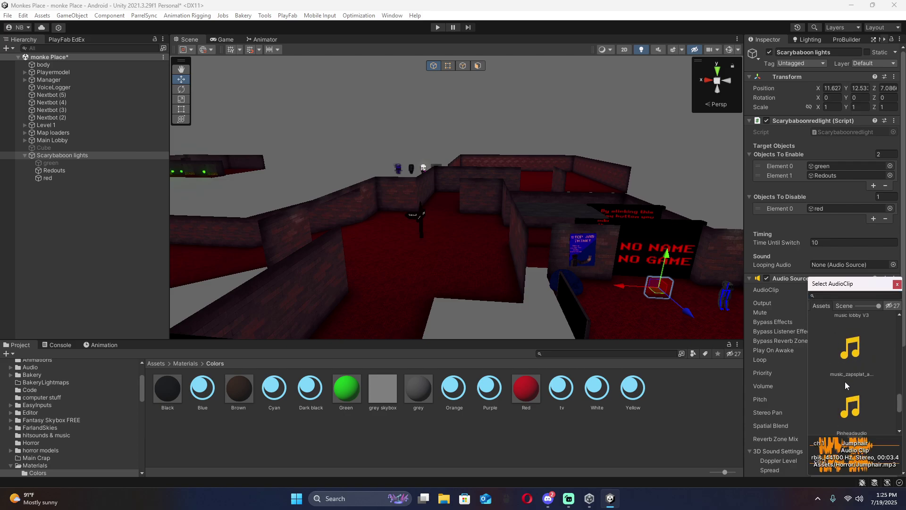
scroll(849, 403, "down", 3)
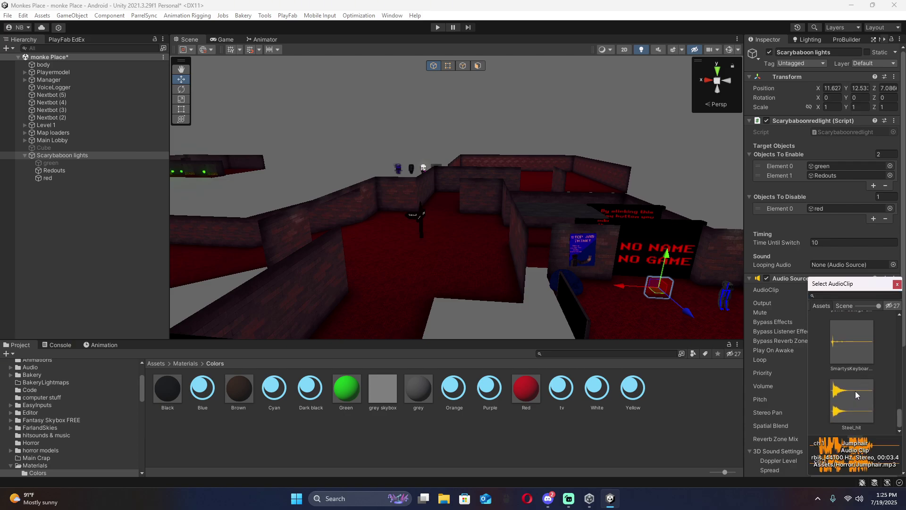
scroll(855, 390, "up", 10)
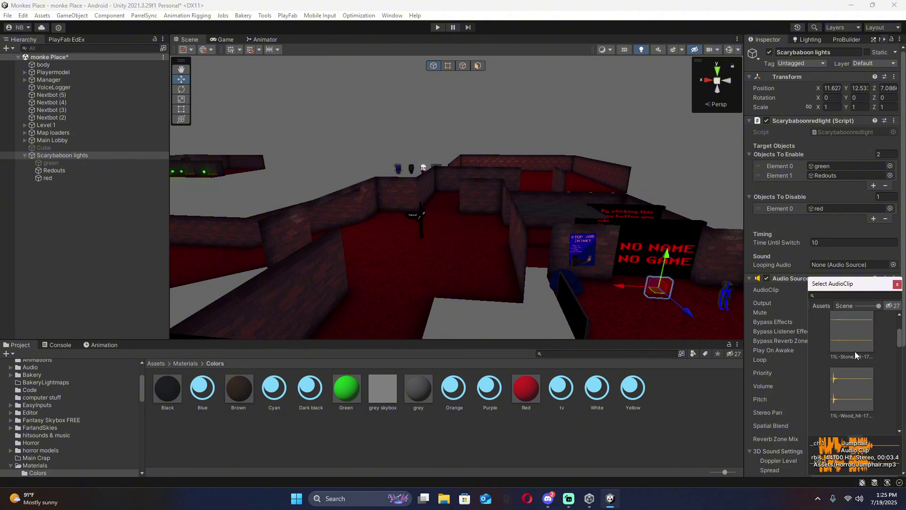
scroll(856, 352, "up", 3)
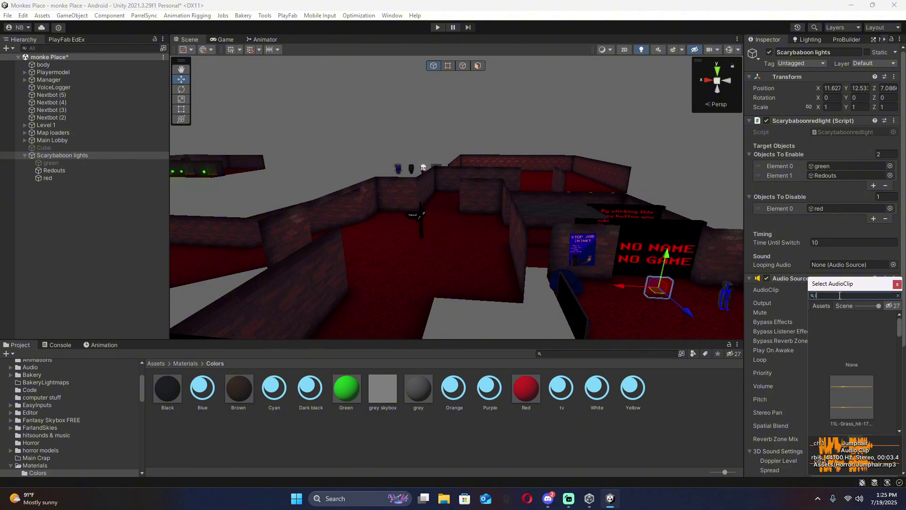
type("bb")
left_click(858, 396)
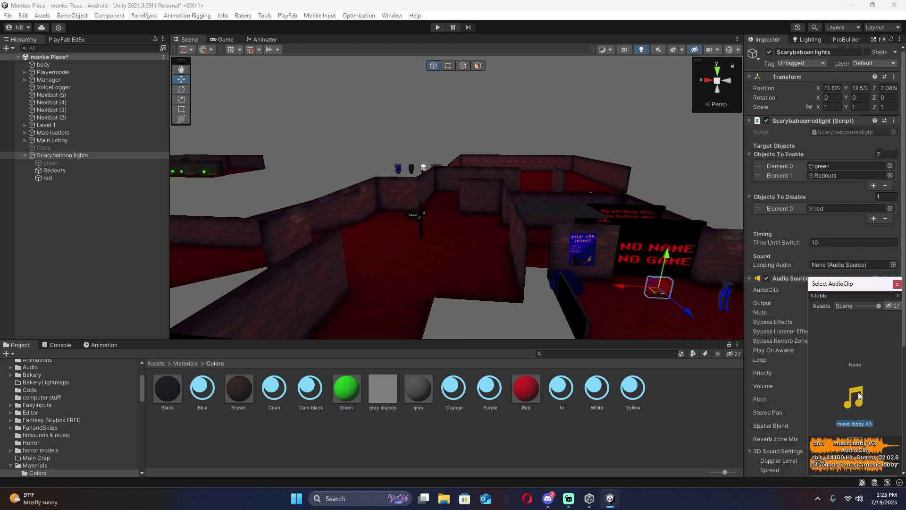
double_click(851, 397)
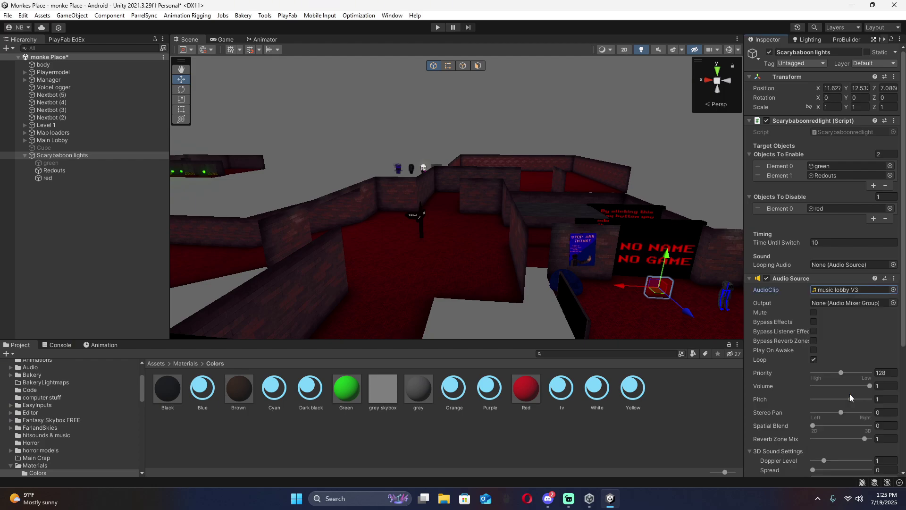
Assign the Audio Source to Looping Audio in the Scarybaboonredlight script and collapse the Audio Source component.
left_click_drag(791, 278, 847, 265)
right_click_drag(543, 245, 439, 249)
scroll(811, 344, "down", 5)
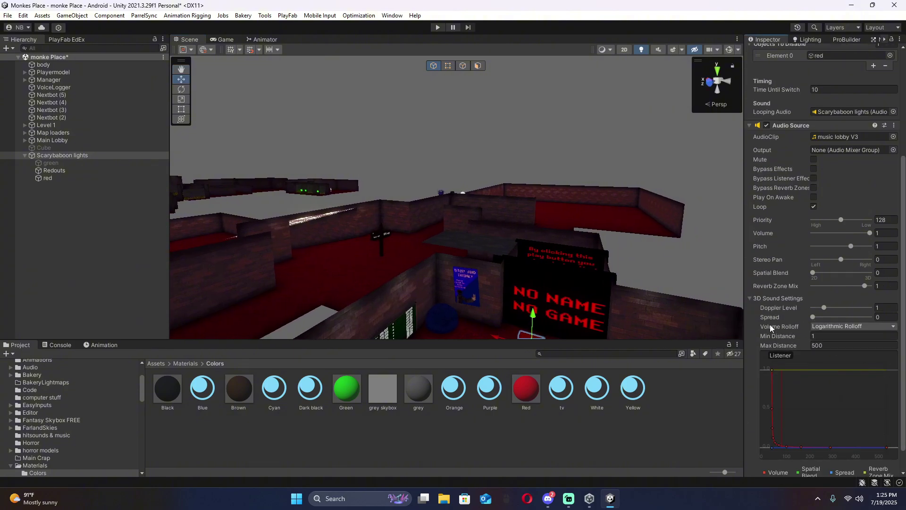
left_click_drag(786, 336, 779, 336)
scroll(782, 184, "up", 4)
left_click(750, 177)
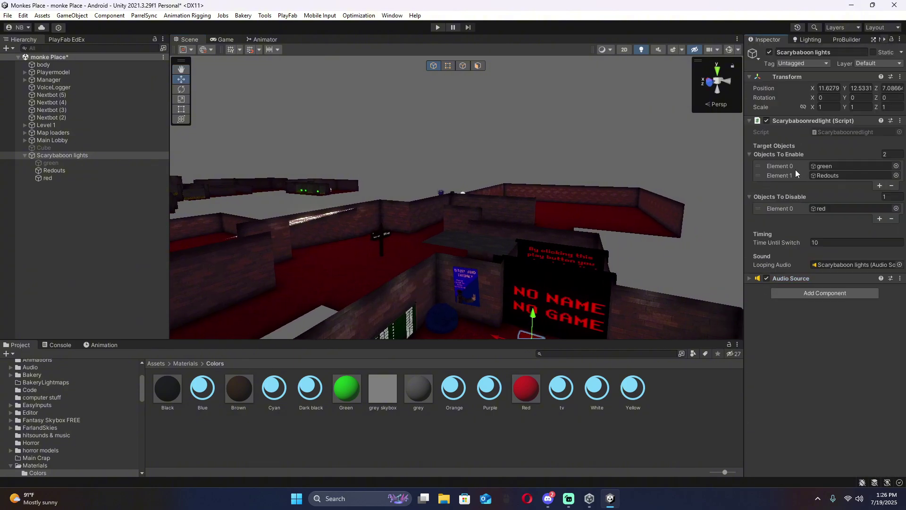
Add a Volume component to Redouts and create a new profile for it.
left_click(59, 170)
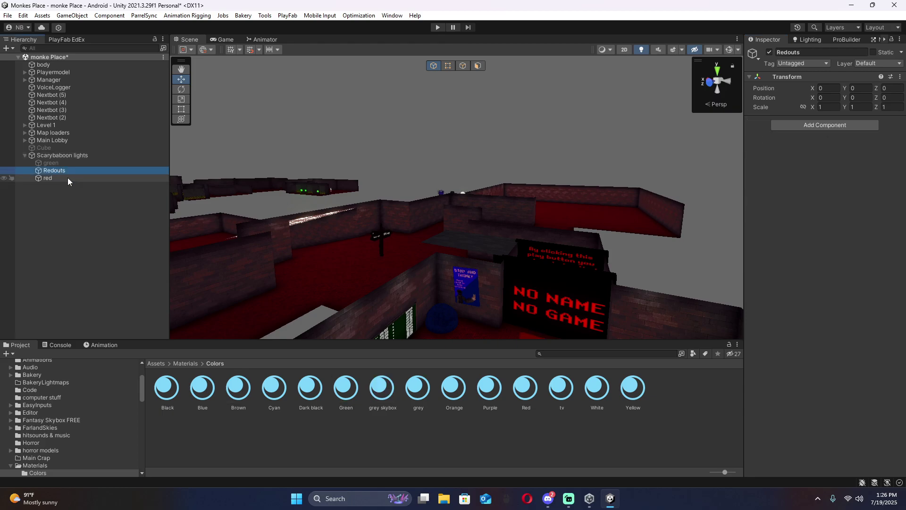
left_click(839, 137)
left_click(831, 126)
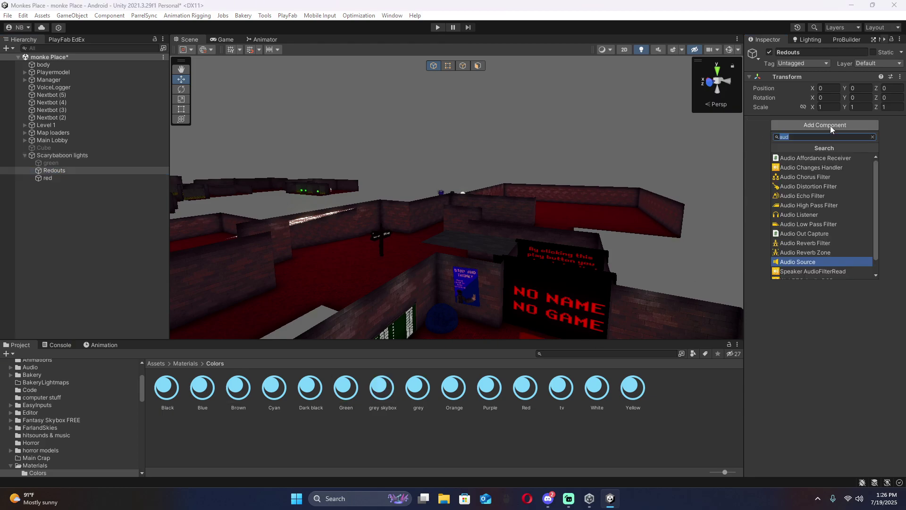
type("vol")
left_click(845, 158)
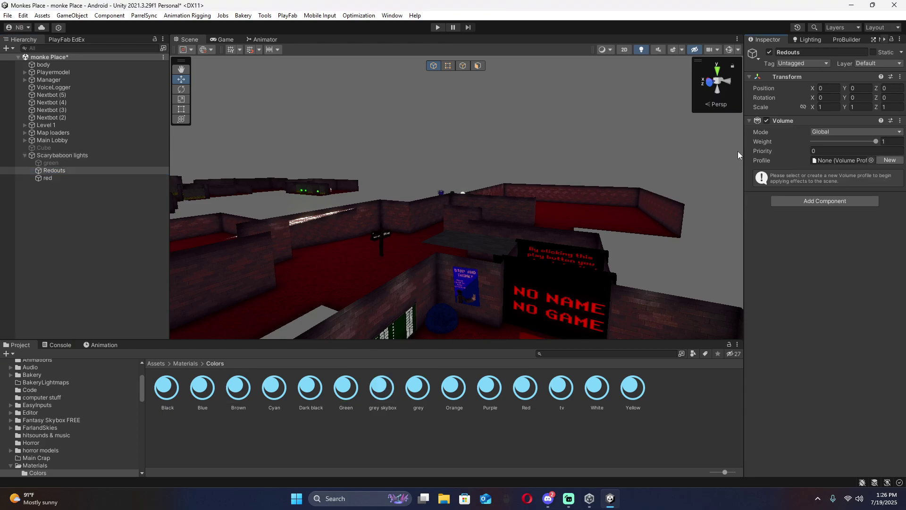
key("f")
left_click(890, 160)
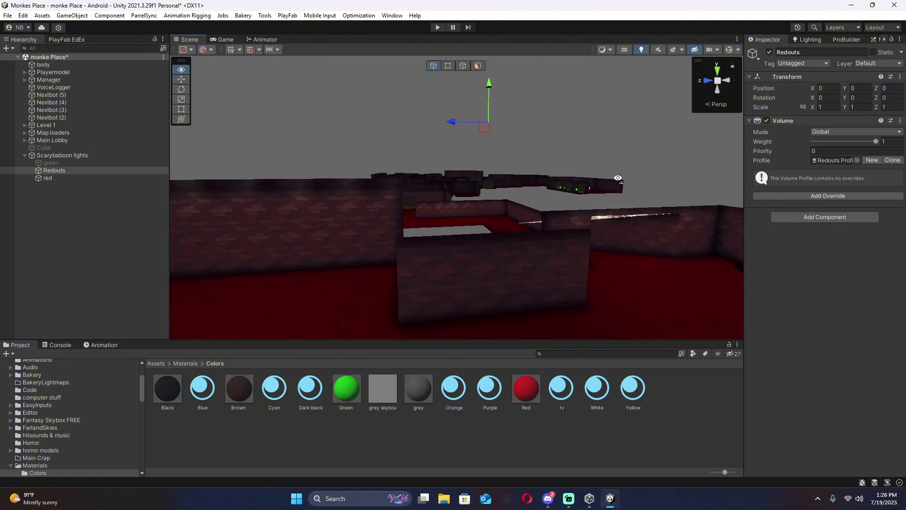
right_click_drag(627, 188, 600, 185)
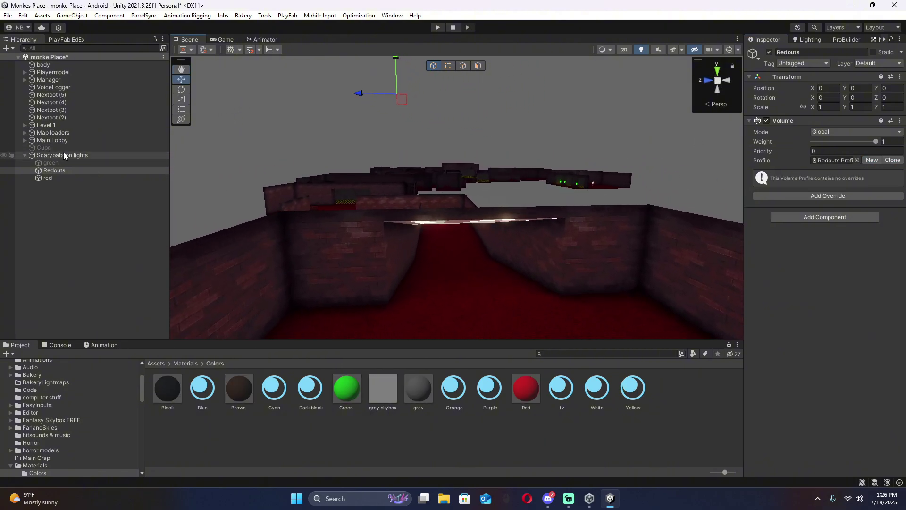
Open the Blackout object under Level 1's Button and collapse its Volume overrides and Photon View component.
left_click(26, 128)
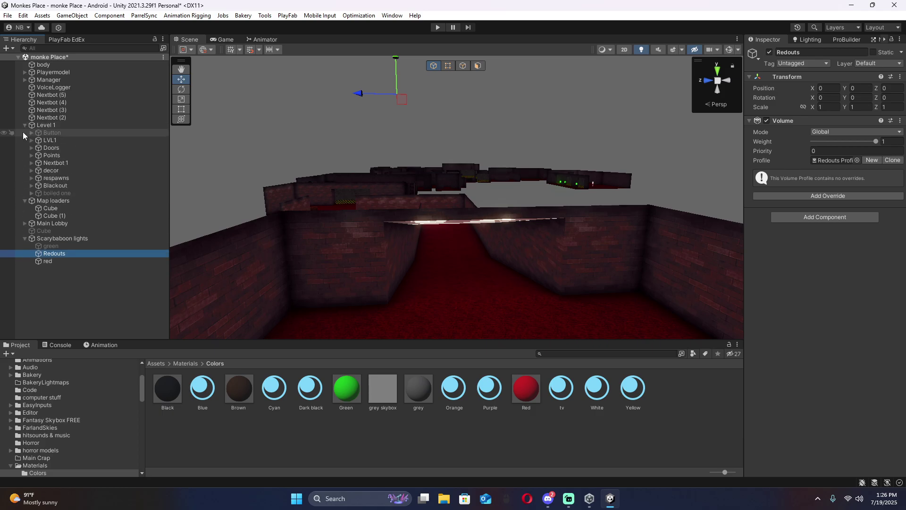
left_click(38, 133)
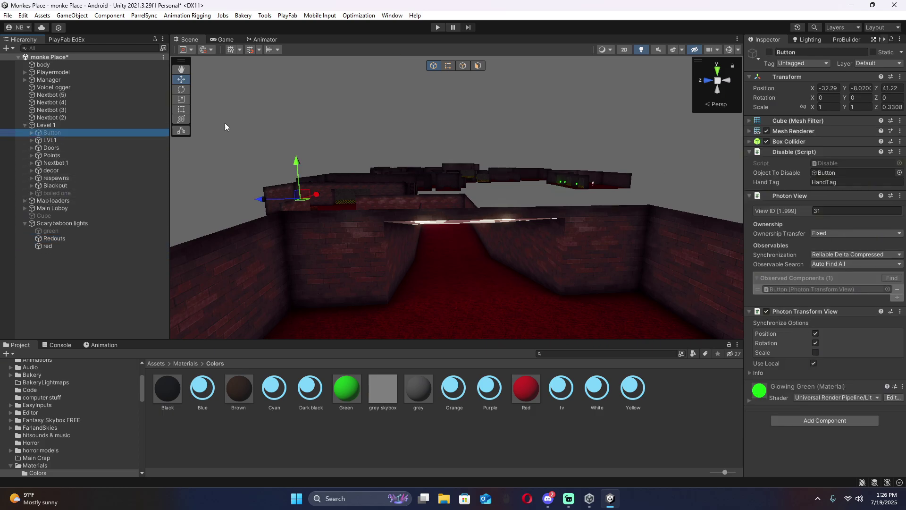
left_click(32, 133)
left_click(48, 140)
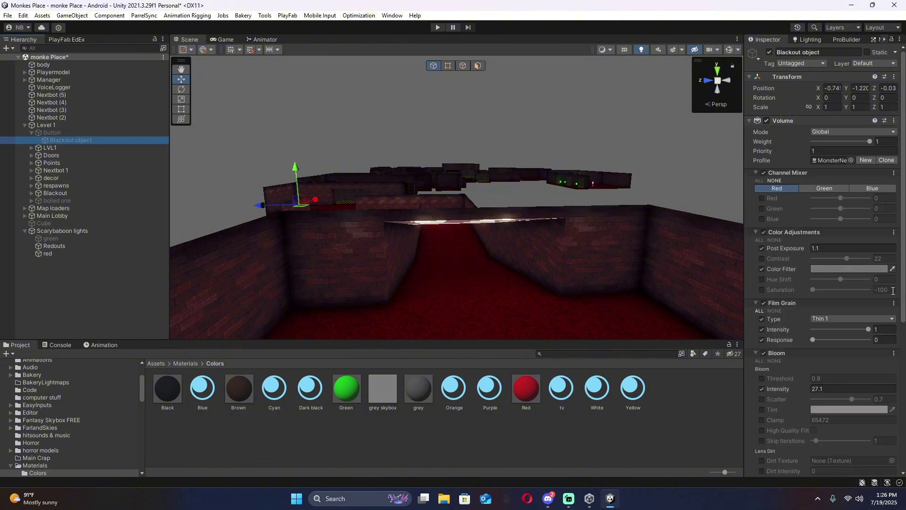
left_click(755, 172)
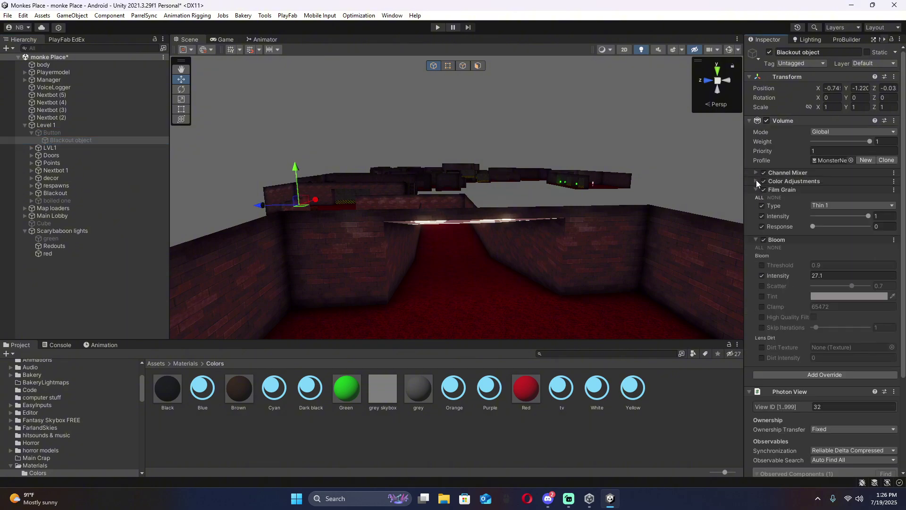
left_click(756, 180)
left_click(755, 189)
left_click(755, 197)
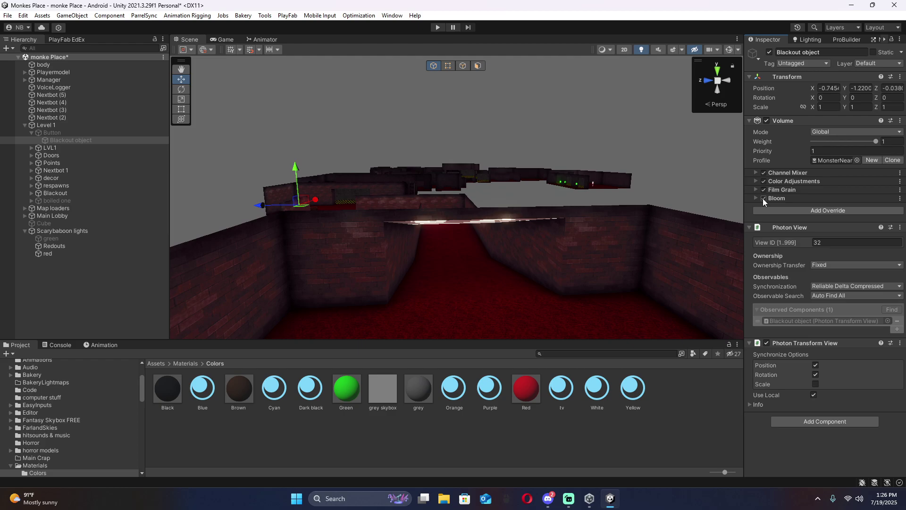
left_click(750, 226)
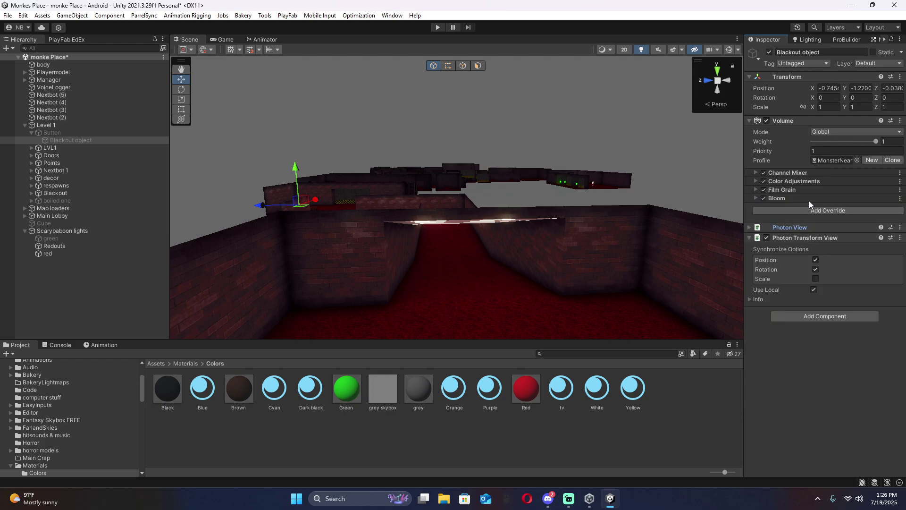
Copy the Blackout object's Volume component onto Redouts and clone its profile.
left_click(871, 161)
key("ctrl+z")
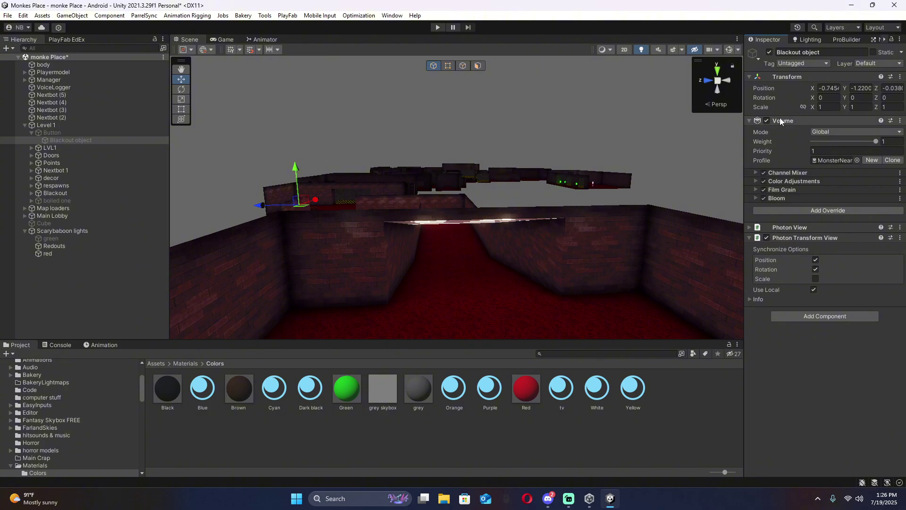
left_click_drag(780, 118, 68, 246)
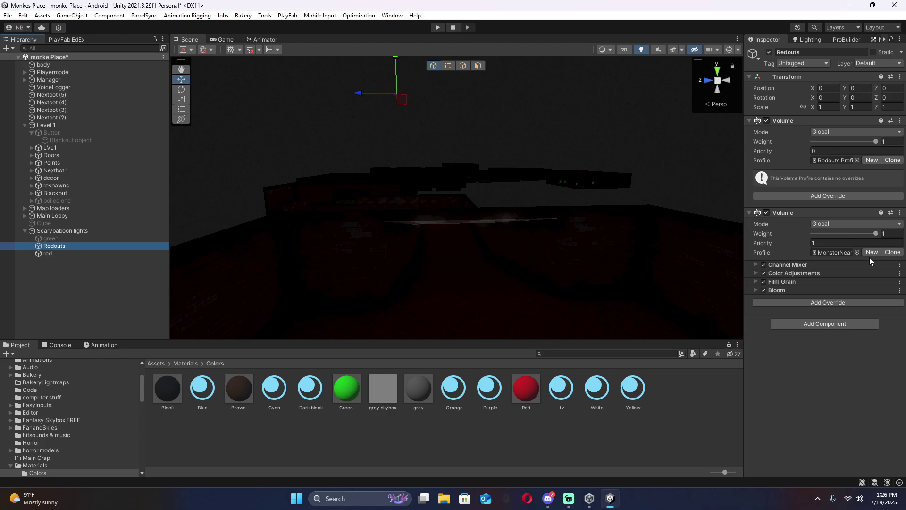
left_click(897, 253)
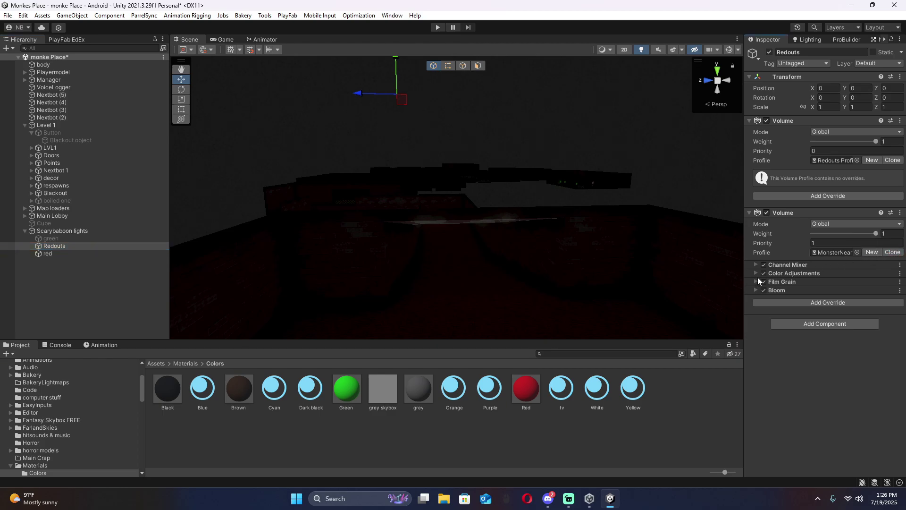
Expand the Channel Mixer, Color Adjustments, Film Grain and Bloom overrides of the copied Volume on Redouts.
left_click(756, 265)
left_click(756, 323)
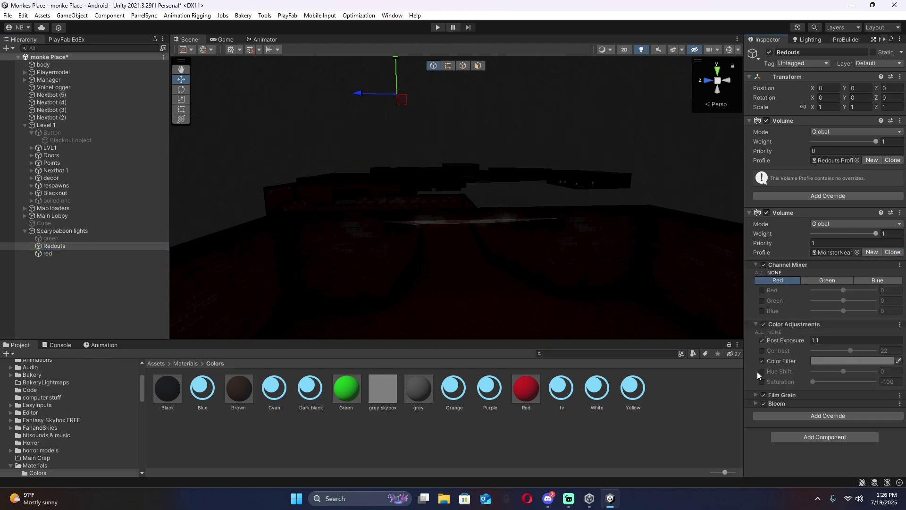
left_click(756, 403)
left_click(756, 395)
scroll(774, 347, "down", 2)
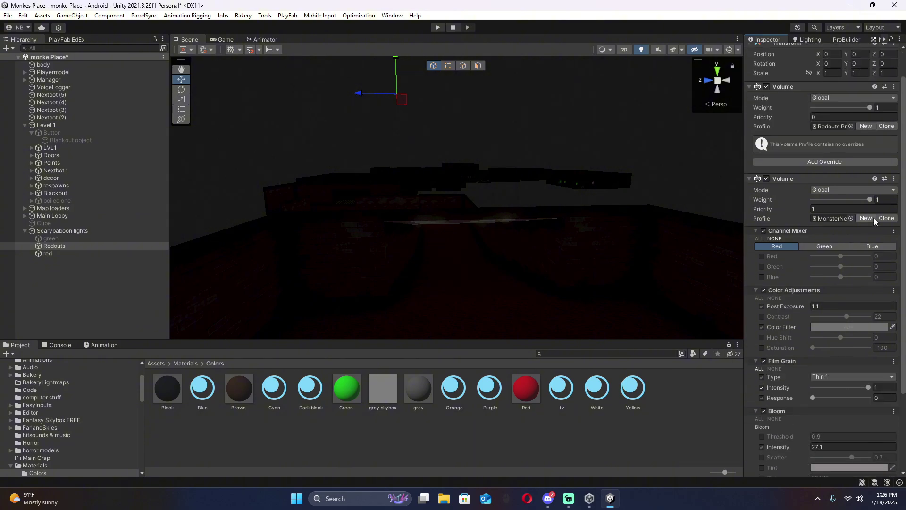
scroll(874, 220, "down", 6)
left_click(825, 445)
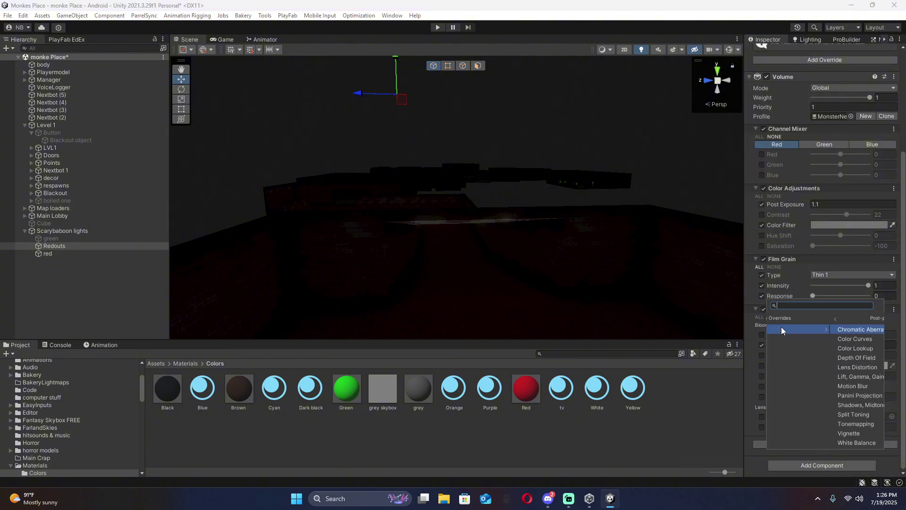
left_click(774, 317)
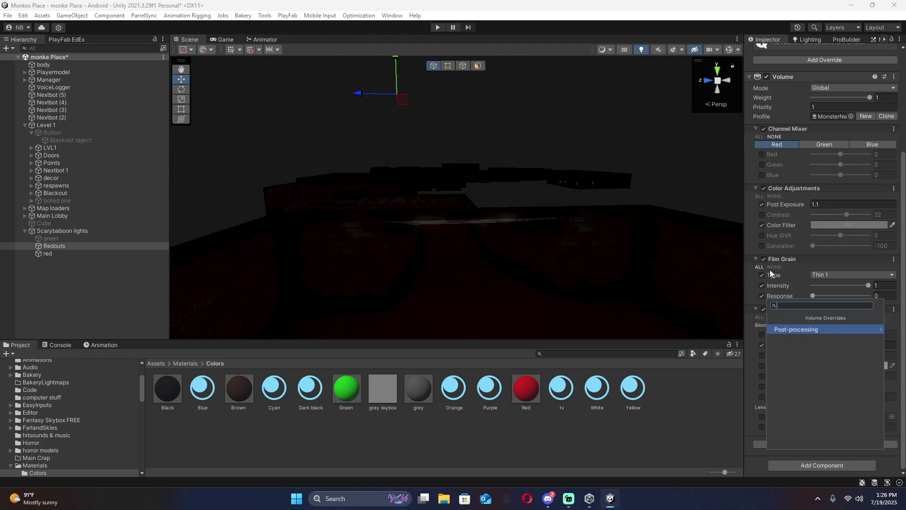
left_click(776, 260)
Remove the Film Grain override from the copied Volume on Redouts.
left_click(768, 301)
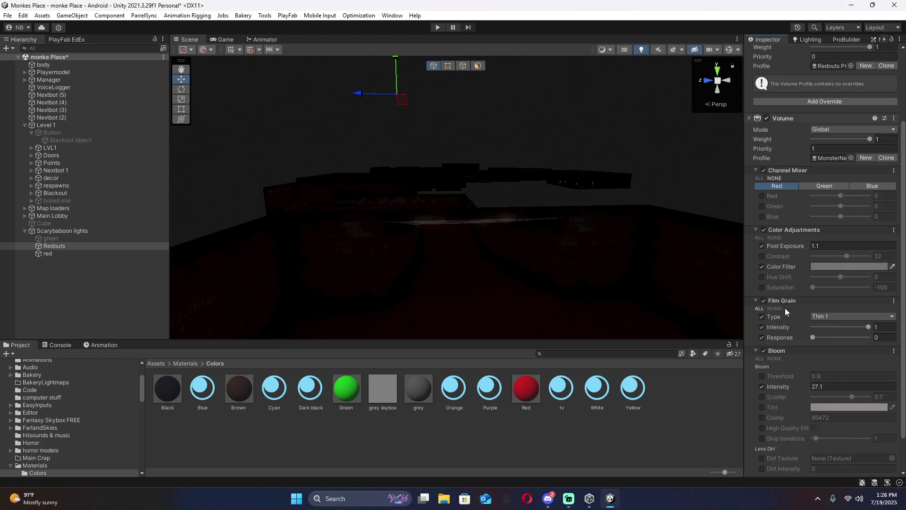
left_click(847, 317)
right_click(791, 304)
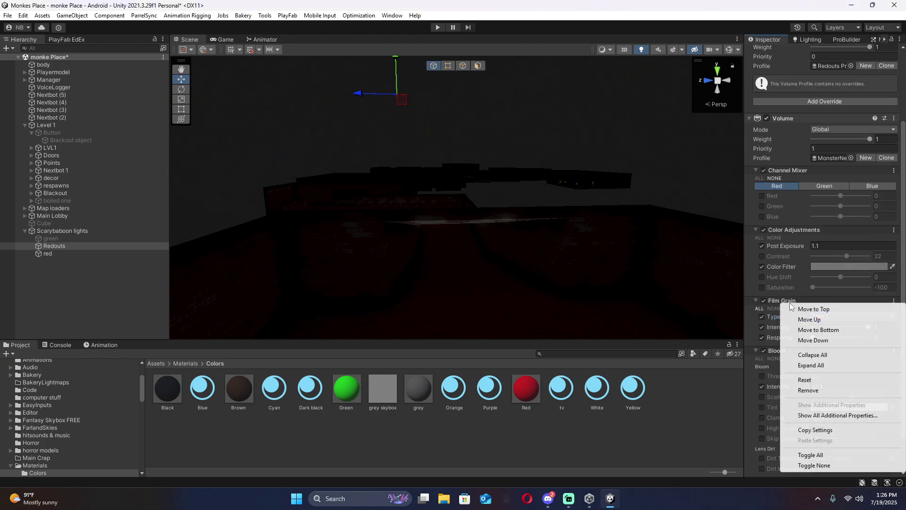
left_click(809, 390)
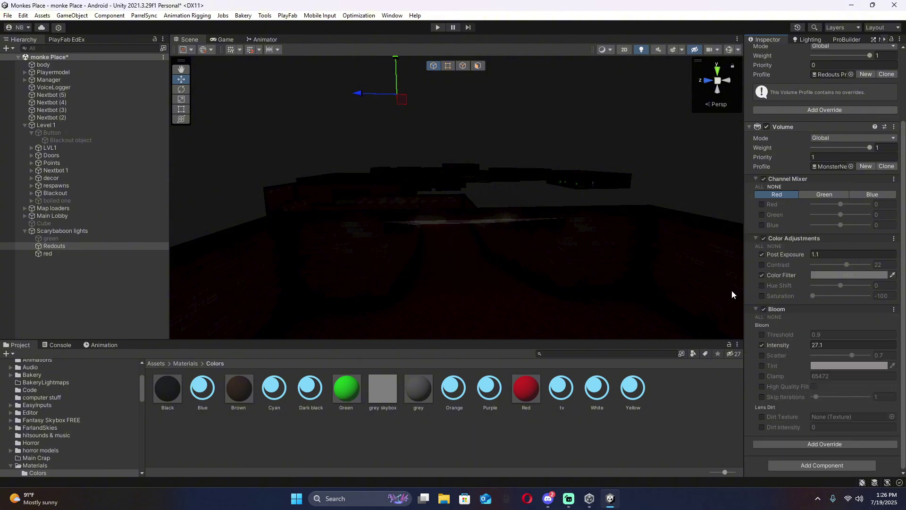
Lower the Bloom intensity to 24.36 while viewing the corridor interior.
key("w")
right_click_drag(661, 290, 588, 244)
left_click_drag(764, 344, 706, 343)
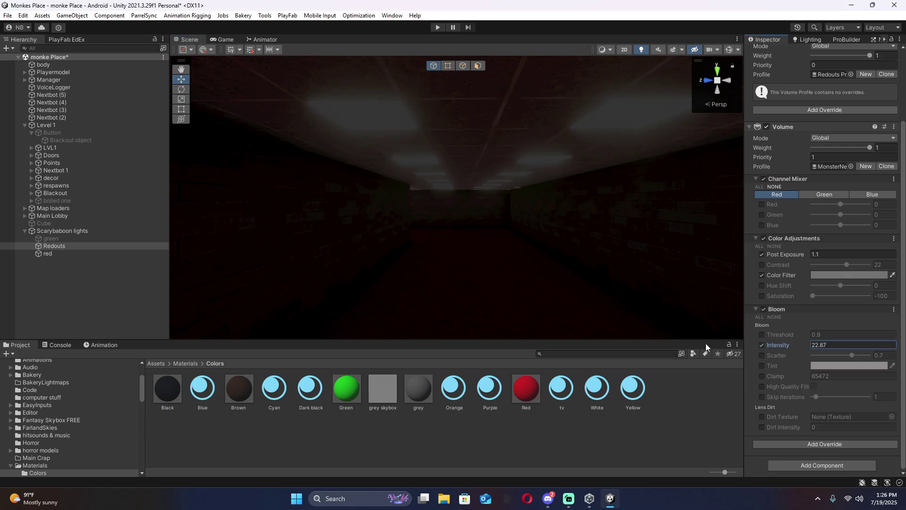
Set the Color Adjustments color filter to dark red (R 77, G 0, B 0) and check the effect in the lobby.
left_click(761, 275)
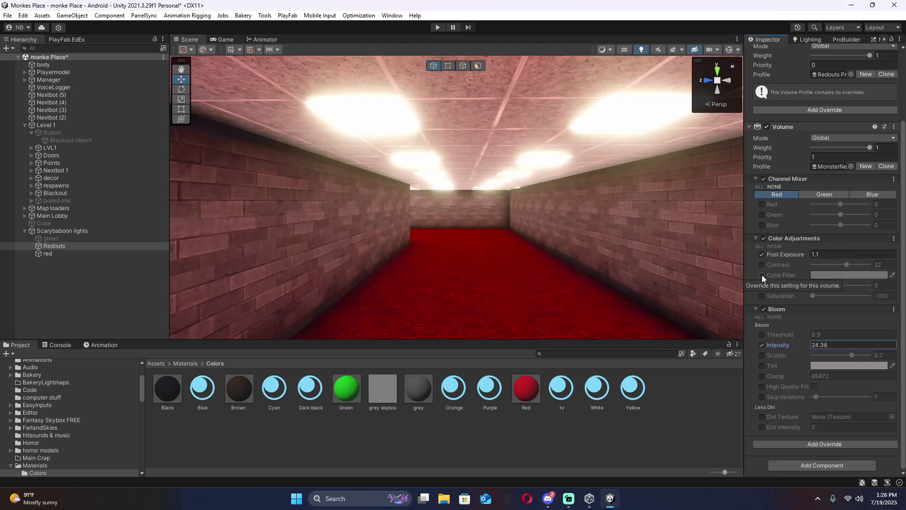
left_click(761, 275)
left_click(836, 276)
left_click_drag(847, 296, 891, 330)
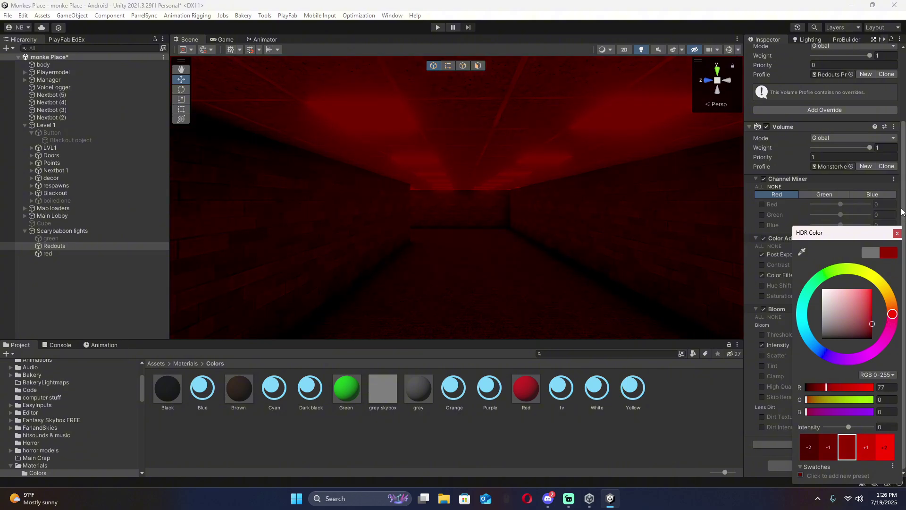
left_click(897, 233)
right_click_drag(465, 222, 543, 212)
right_click_drag(826, 254, 505, 207)
key("w")
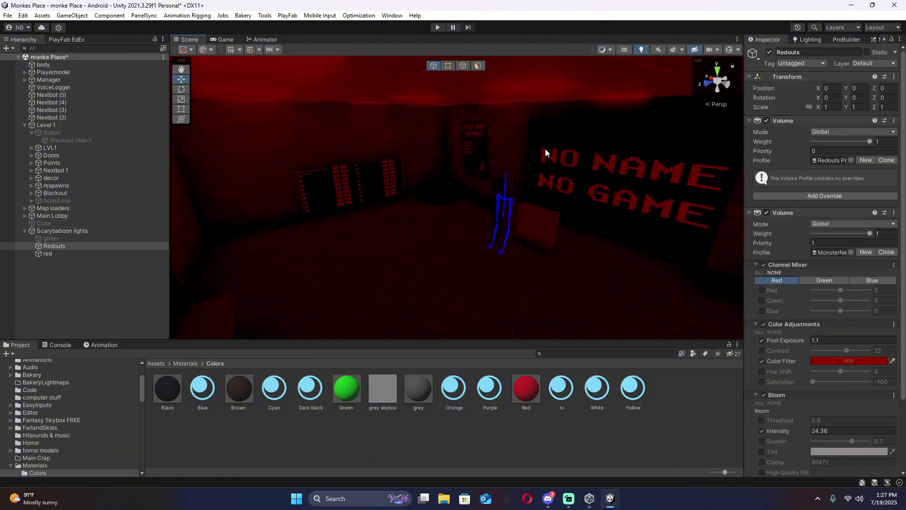
Deactivate the Redouts object and collapse its parent, Scarybaboon lights, in the scene hierarchy.
left_click(768, 54)
left_click(47, 253)
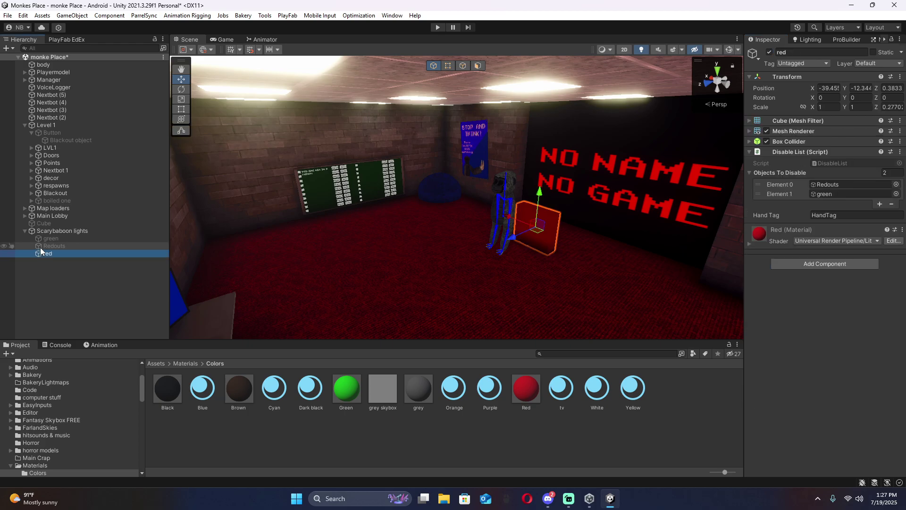
left_click(21, 231)
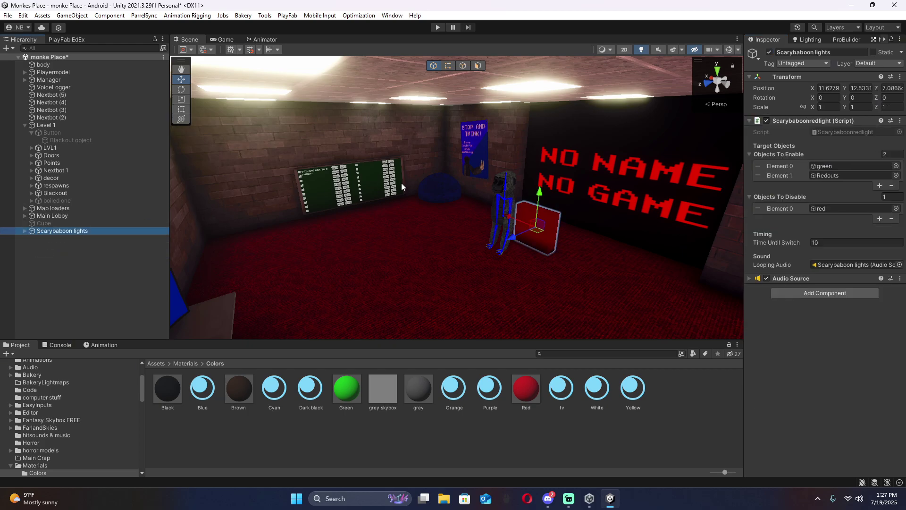
Run the scene, clear the console and look around the lobby in the game view while the timed red-light event plays.
left_click(437, 28)
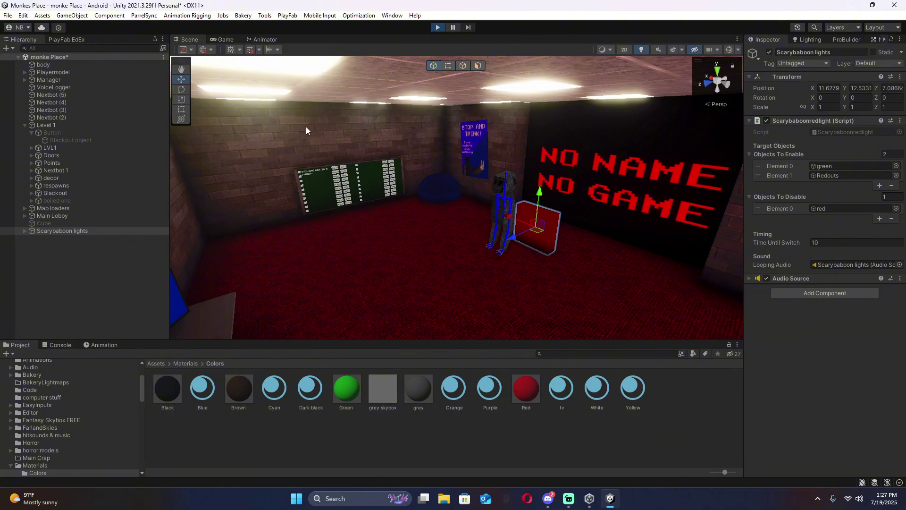
left_click(51, 342)
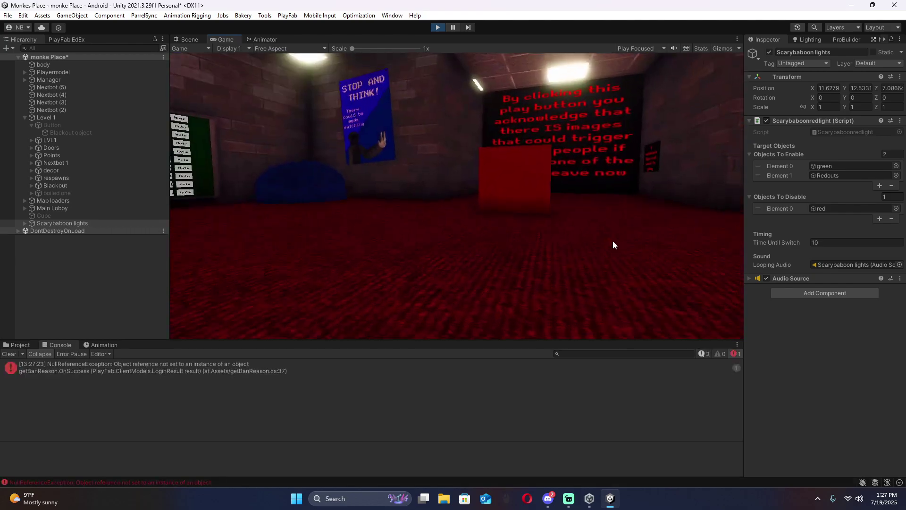
left_click(9, 354)
right_click_drag(314, 210, 365, 202)
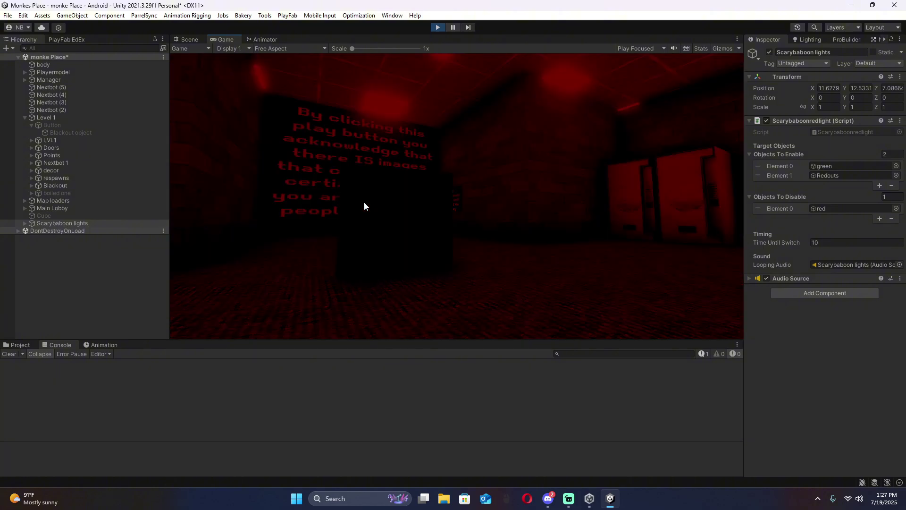
right_click_drag(483, 210, 63, 219)
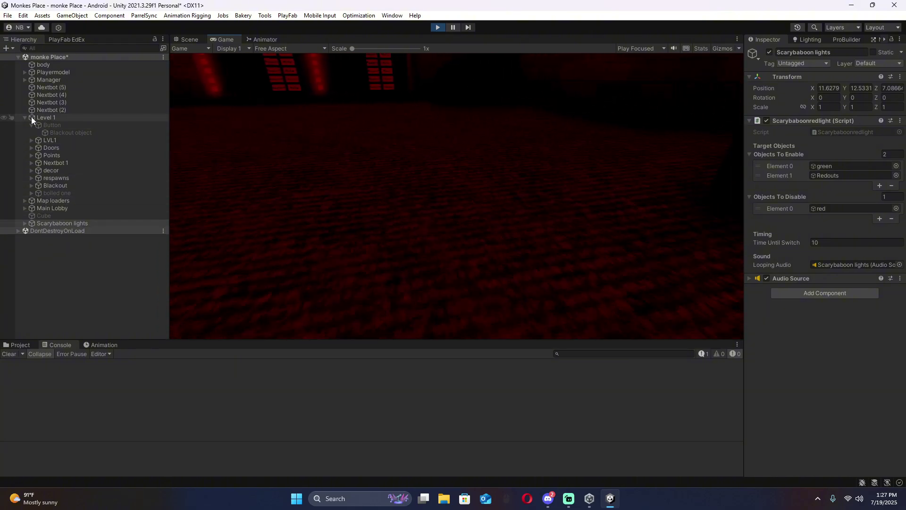
In the scene view, locate LeftHand Controller under Gorilla Rig's GorillaPlayer and move it towards the test cube.
left_click(197, 39)
right_click_drag(368, 150, 452, 217)
key("w")
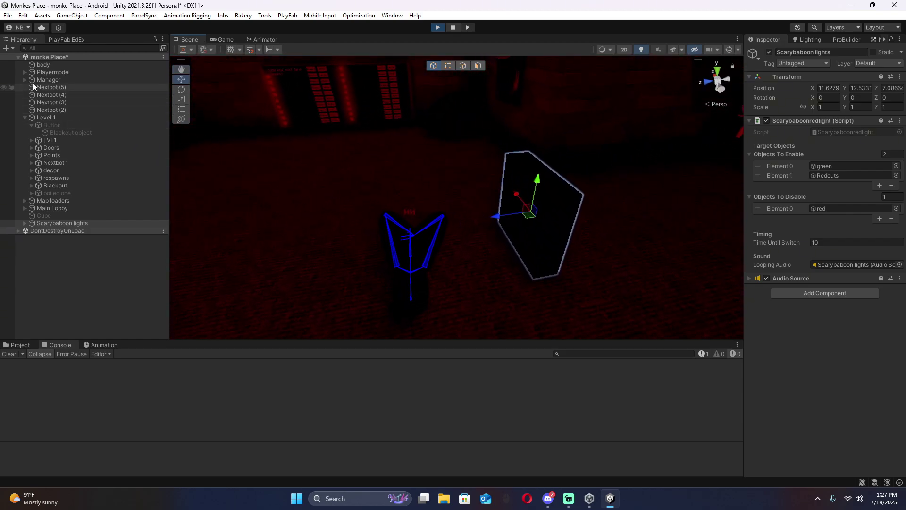
left_click(25, 72)
left_click(25, 73)
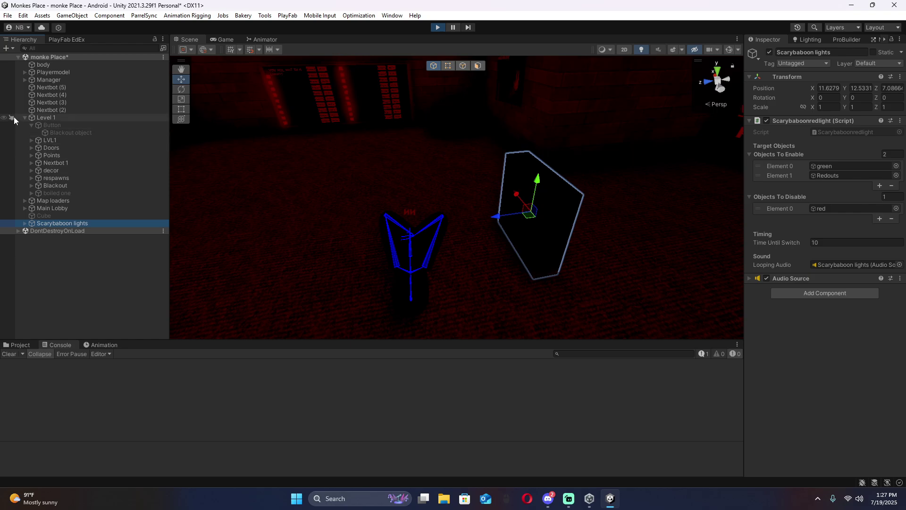
left_click(25, 72)
left_click(25, 72)
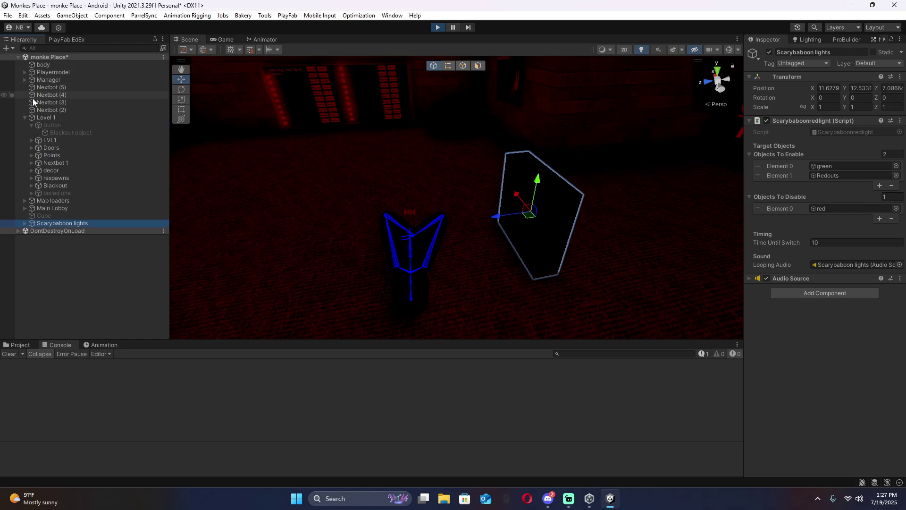
left_click(25, 80)
left_click(32, 118)
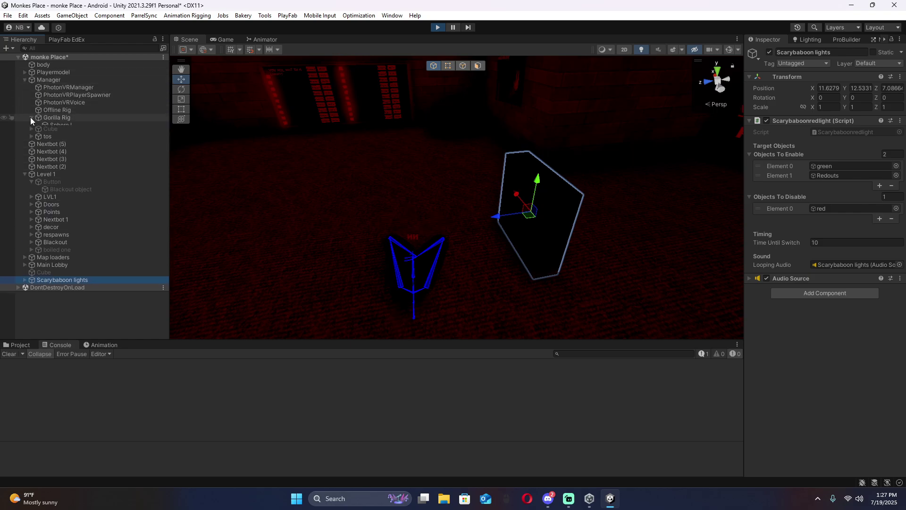
left_click(38, 141)
left_click(71, 156)
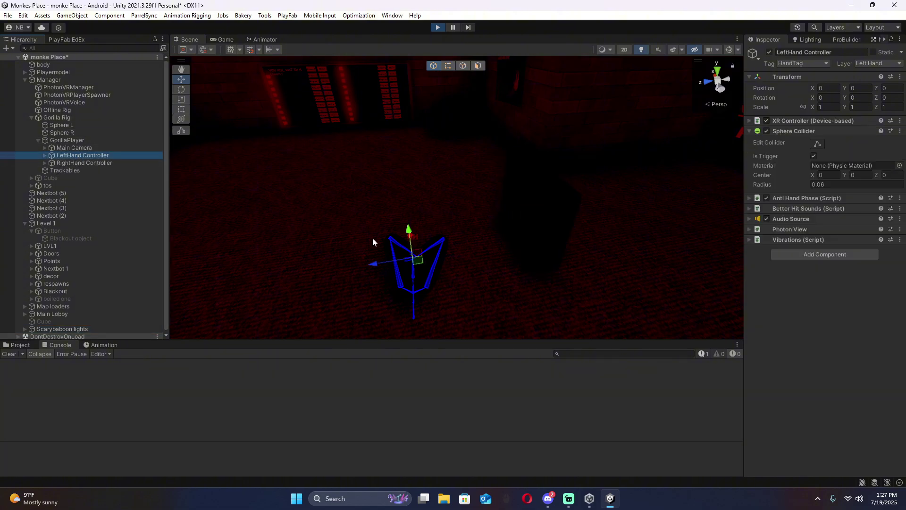
left_click_drag(421, 266, 457, 43)
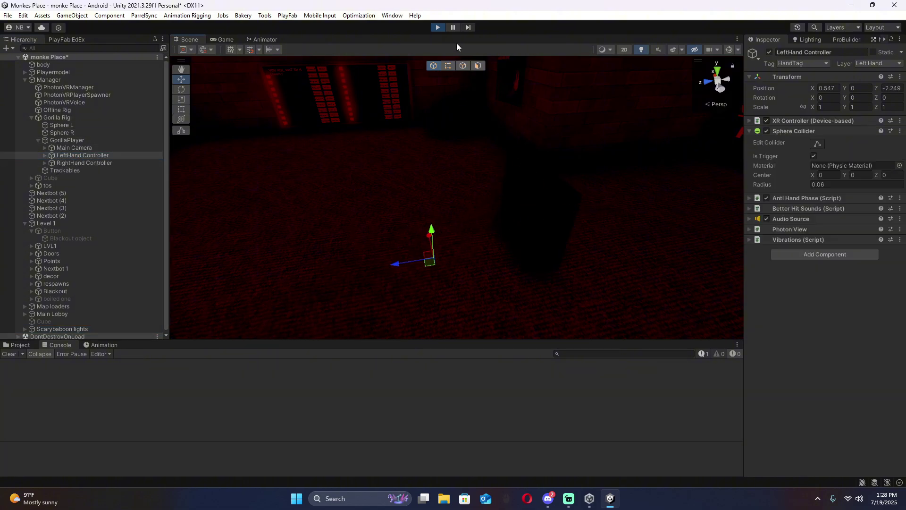
Stop the running scene and move the Disable List script component from the red cube to the green cube.
left_click(513, 191)
left_click(748, 141)
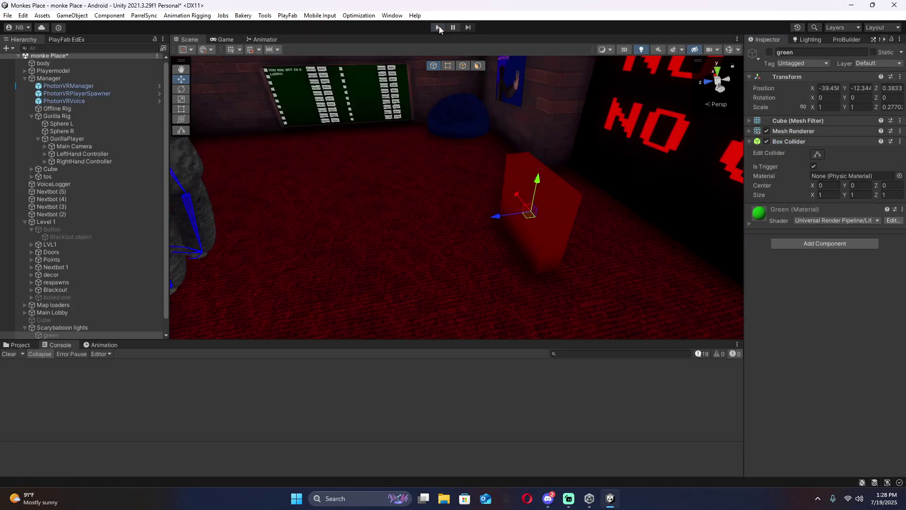
key("f")
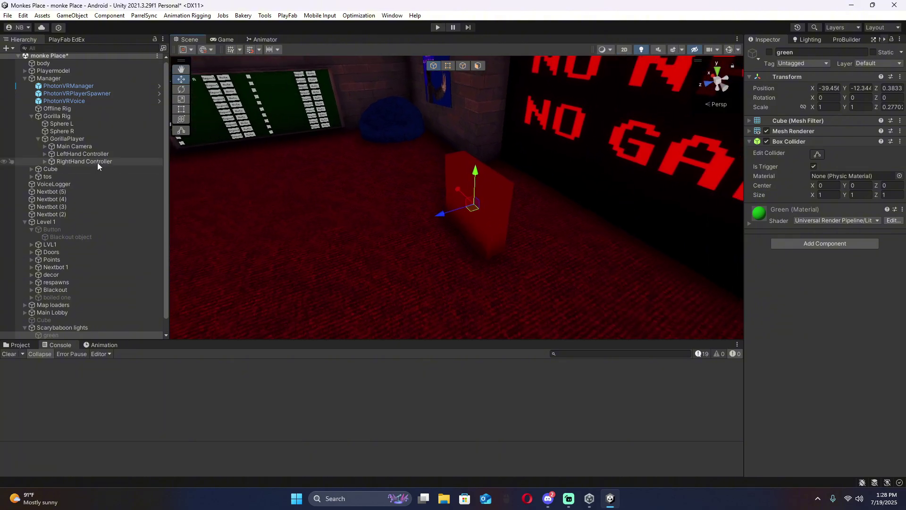
scroll(82, 202, "down", 1)
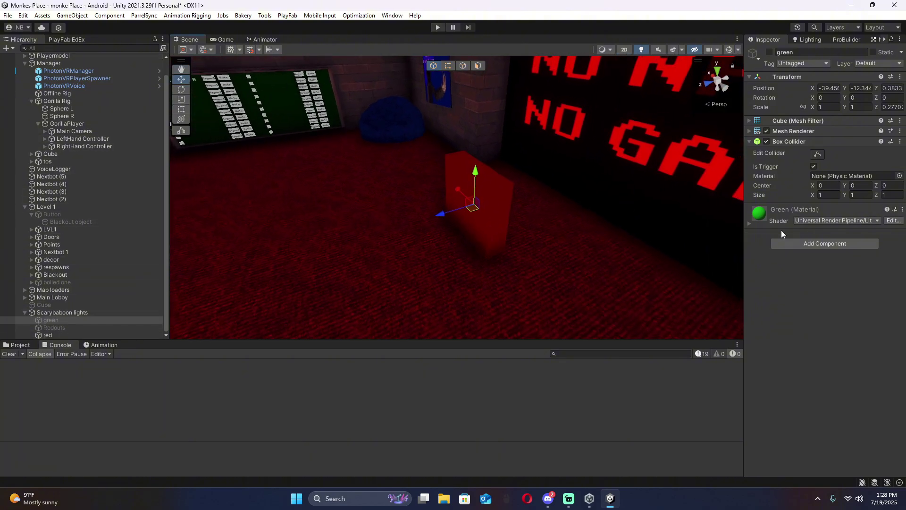
left_click(48, 335)
left_click_drag(813, 208, 54, 321)
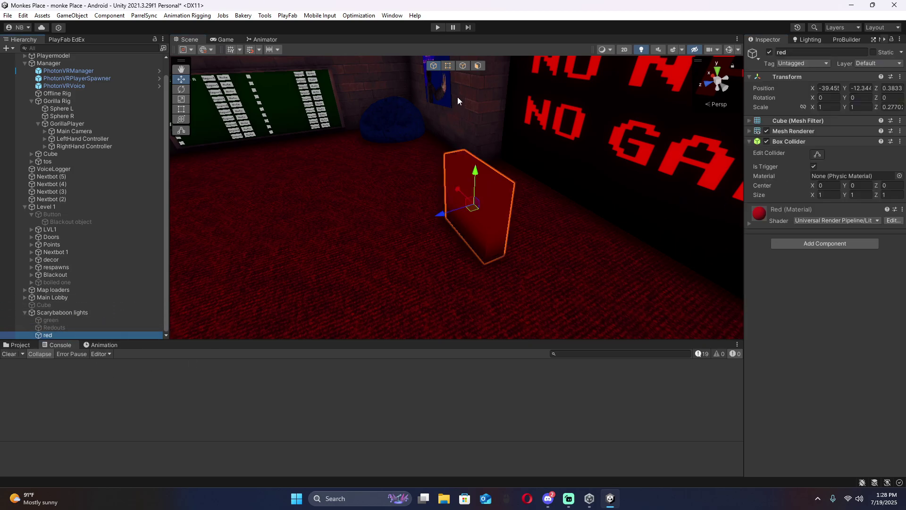
Run the scene again, clear the console and move GorillaPlayer near the red test cube in the scene view.
left_click(439, 27)
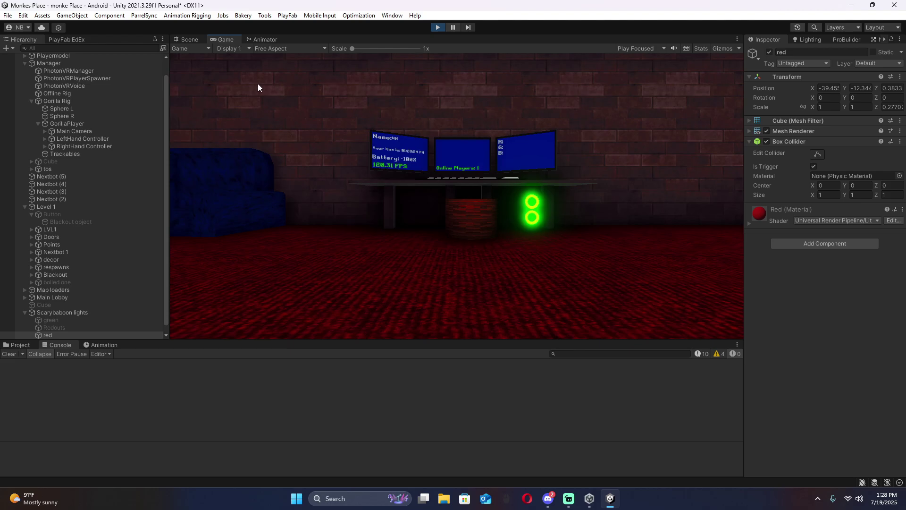
left_click(178, 40)
right_click_drag(418, 100, 481, 146)
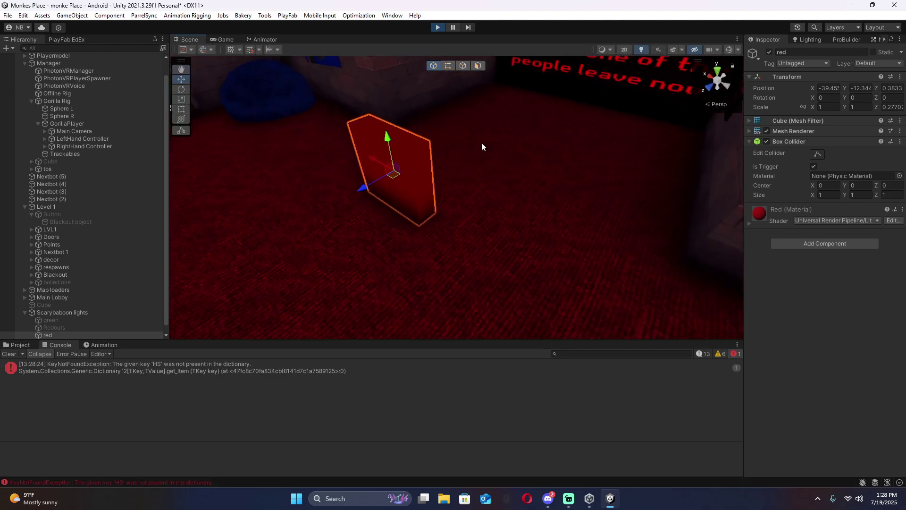
left_click(10, 354)
right_click_drag(249, 157, 77, 154)
left_click(68, 124)
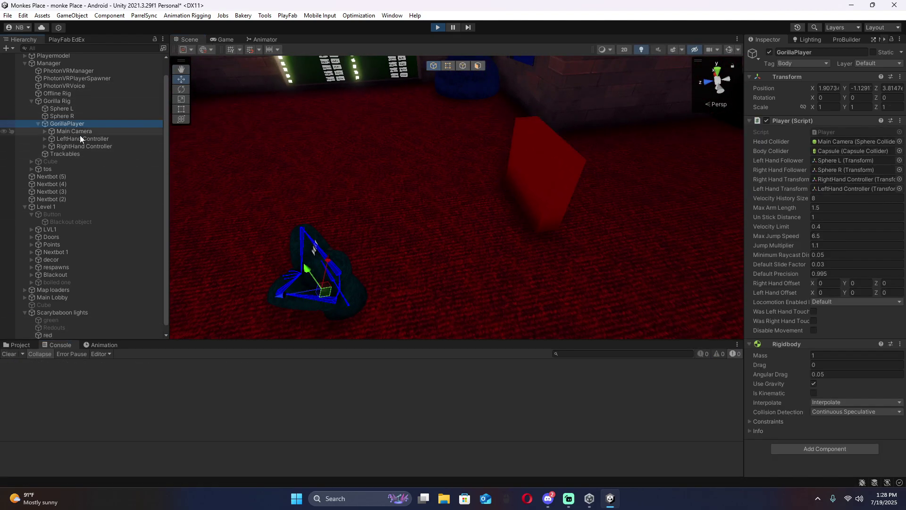
left_click_drag(326, 292, 74, 145)
key("e")
Once the red lights are on, move LeftHand Controller into the test cube to test switching the event off.
left_click(76, 139)
right_click_drag(385, 193, 490, 128)
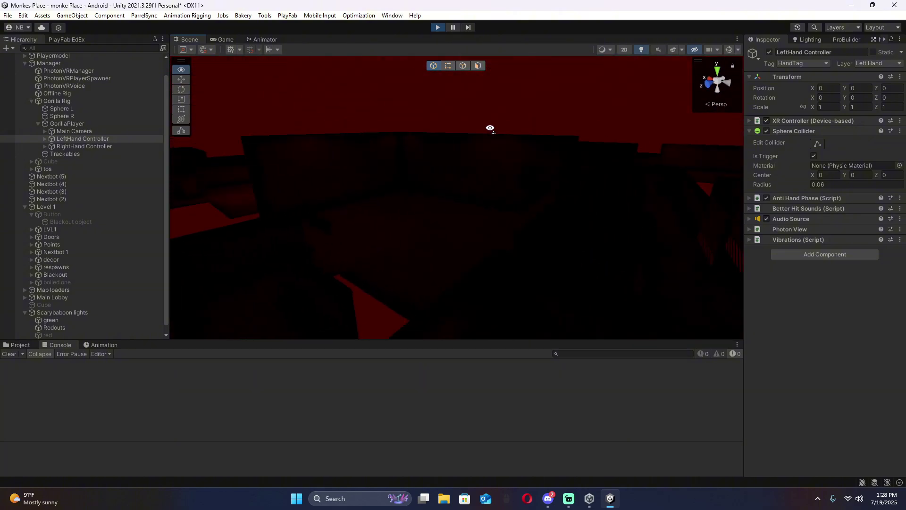
key("f")
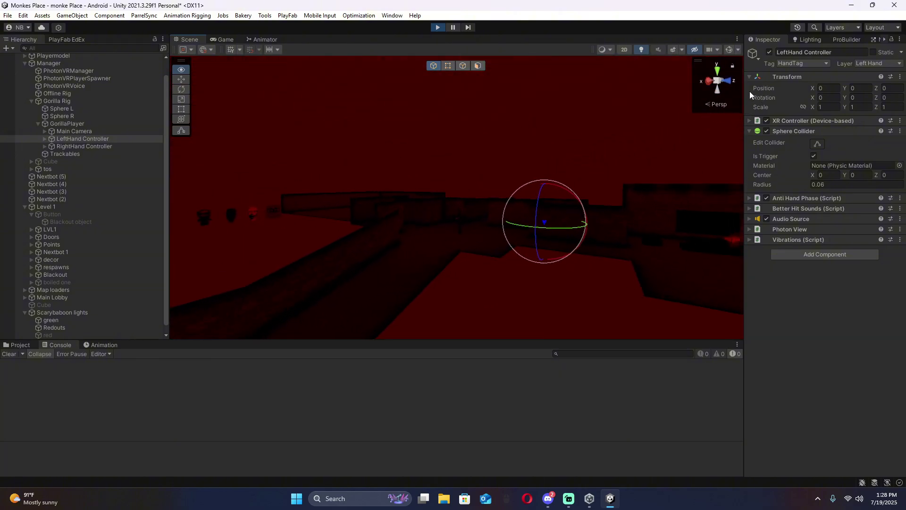
right_click_drag(729, 97, 333, 146)
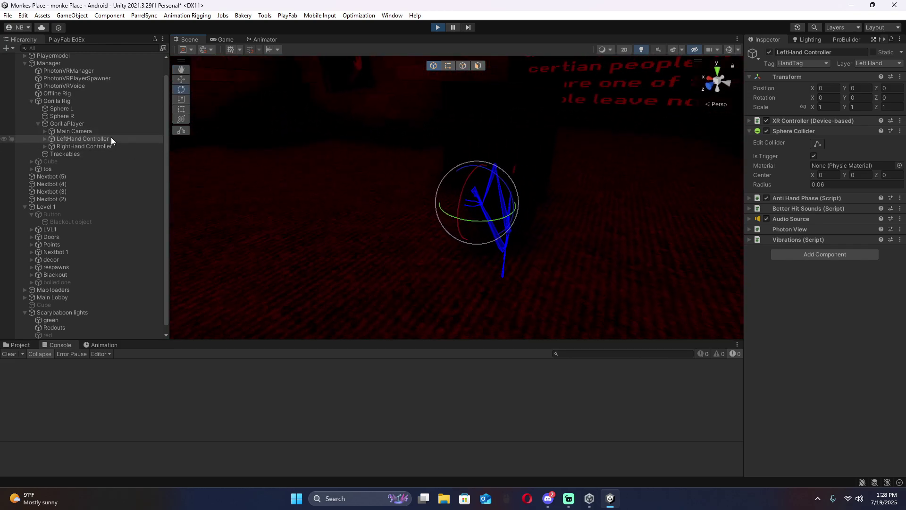
left_click(181, 81)
left_click_drag(472, 202, 460, 128)
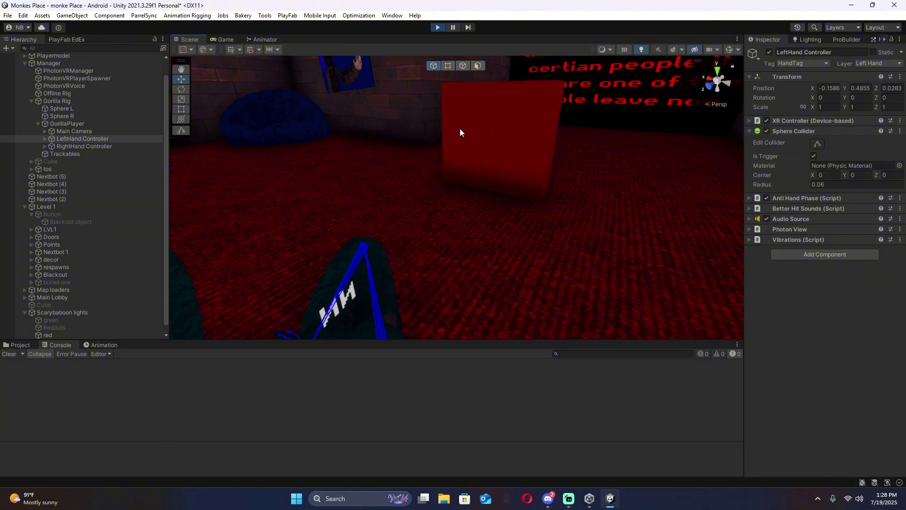
key("s")
right_click_drag(460, 129, 396, 134)
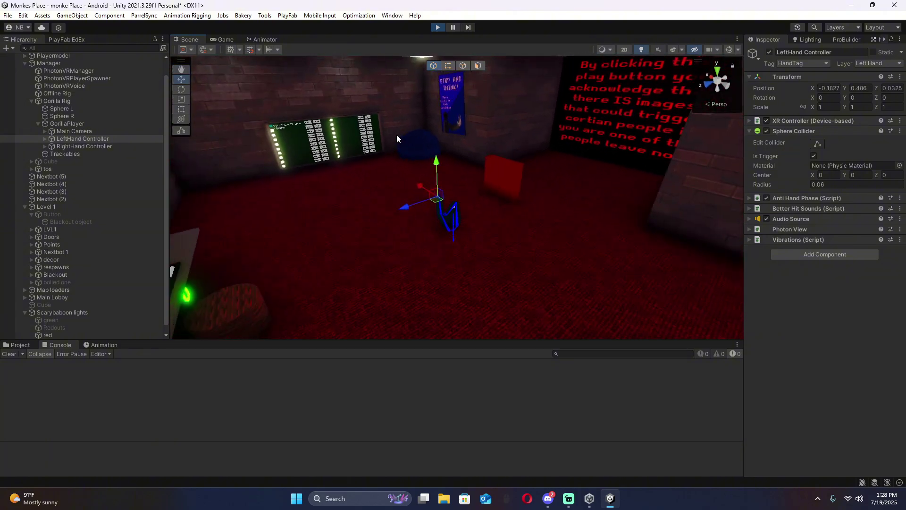
Stop the running scene and select the Redouts object under Scarybaboon lights for editing.
left_click(431, 29)
right_click_drag(445, 90, 378, 164)
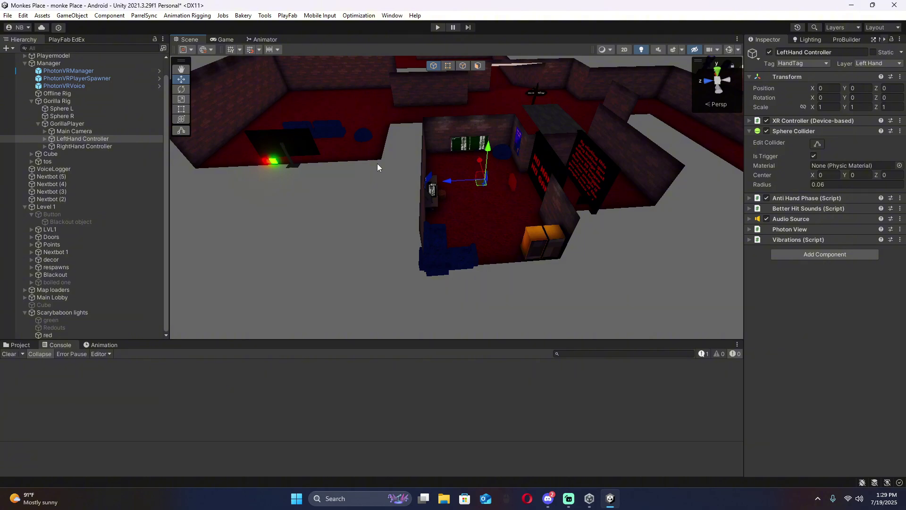
right_click_drag(468, 117, 100, 299)
scroll(26, 313, "up", 1)
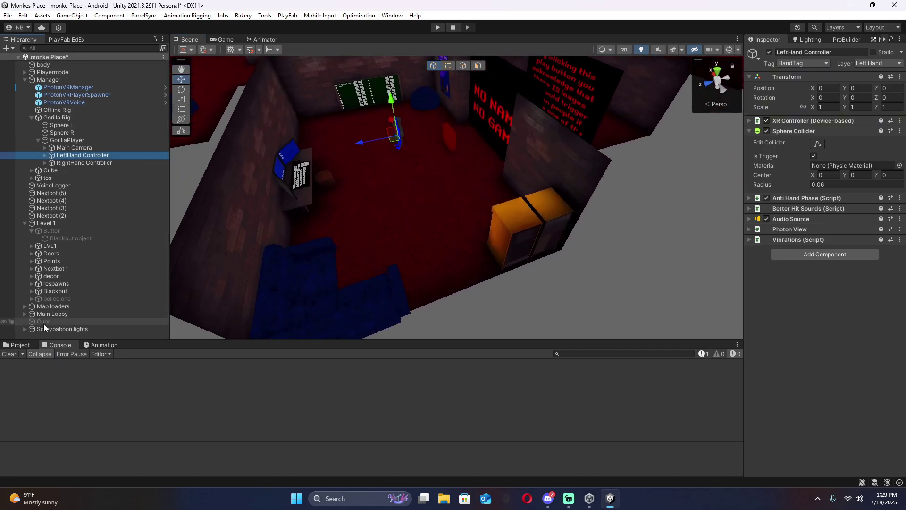
right_click(42, 323)
left_click(41, 330)
left_click(24, 329)
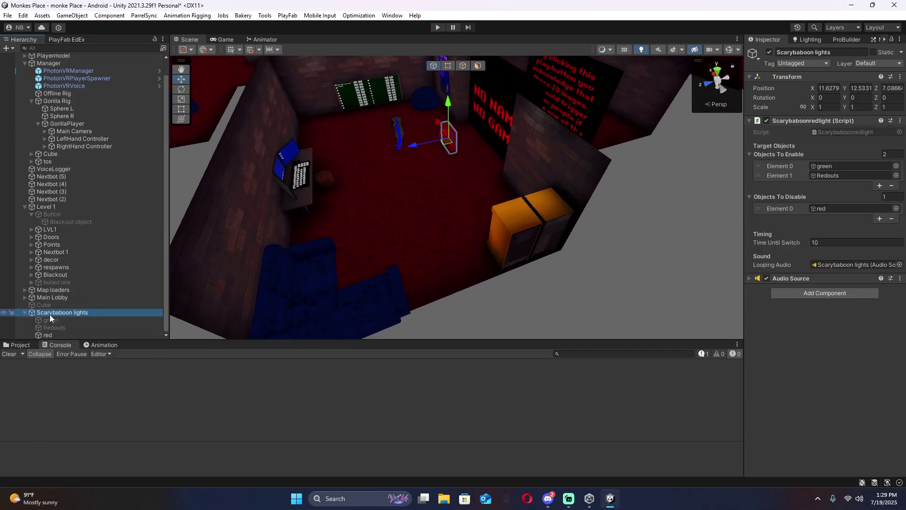
left_click(52, 335)
left_click(54, 329)
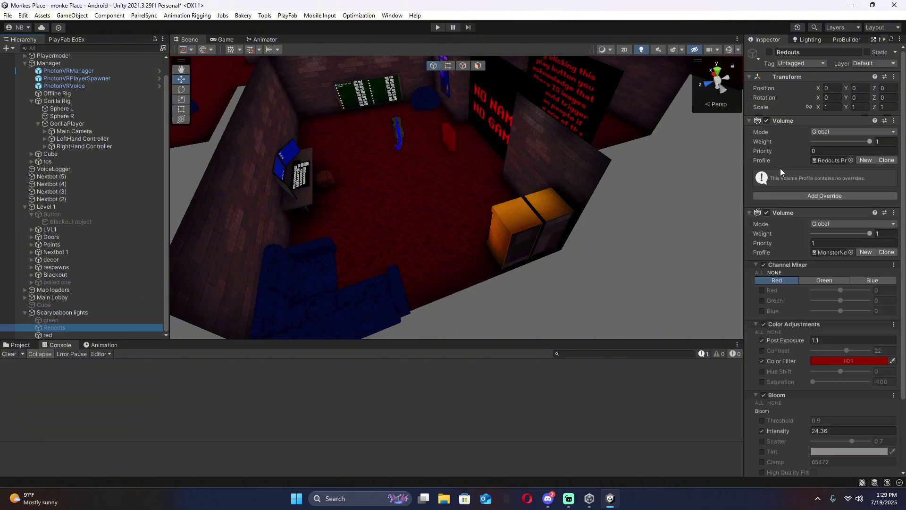
Activate Redouts and set its Color Adjustments color filter to dark grey (R 44, G 44, B 44), checking the effect in the corridor.
left_click(829, 361)
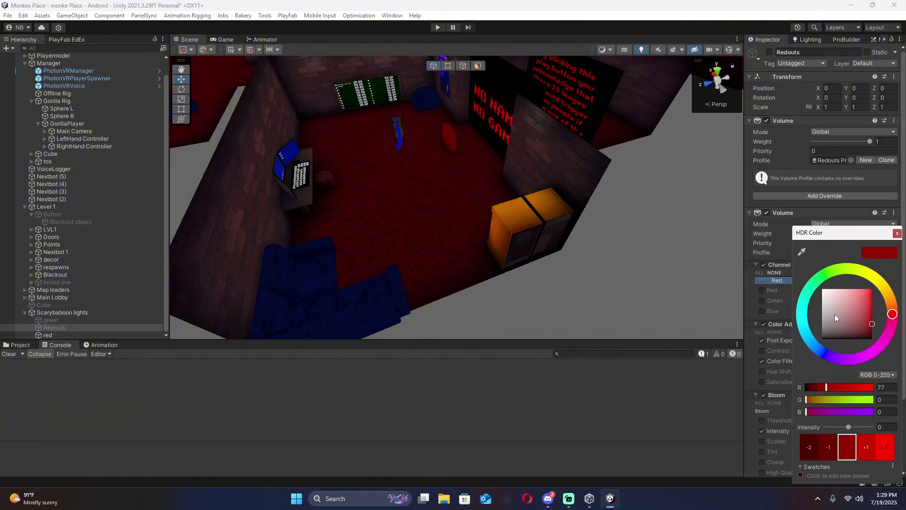
left_click(769, 52)
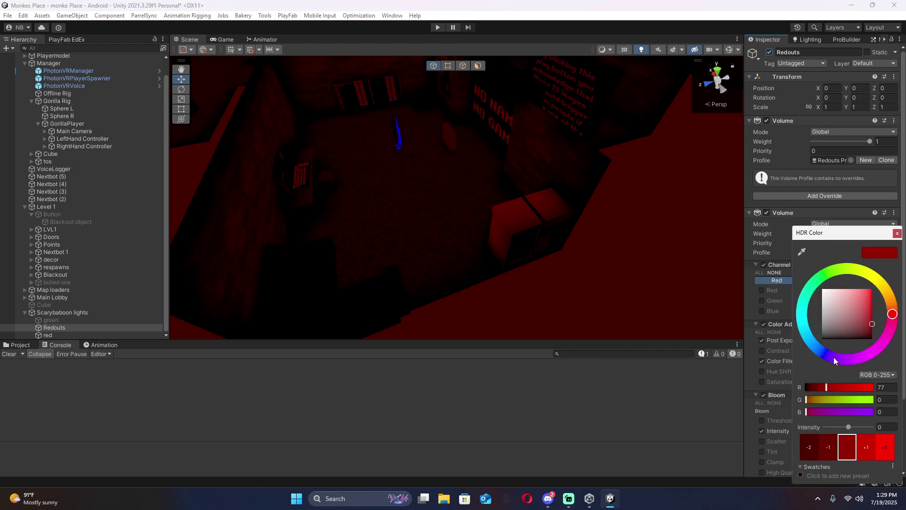
mouse_move(842, 338)
left_mouse_down()
mouse_move(816, 328)
mouse_move(825, 323)
left_mouse_up()
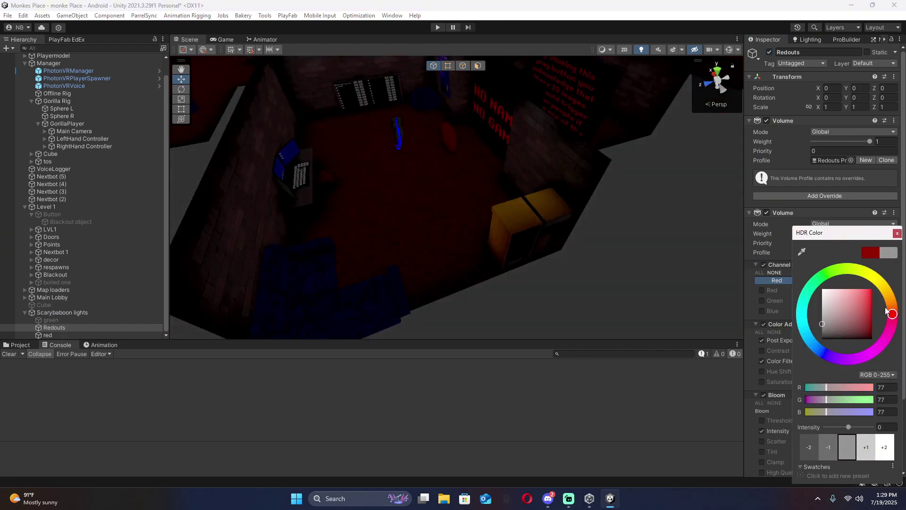
right_click_drag(695, 281, 622, 165)
key("w")
left_click(812, 361)
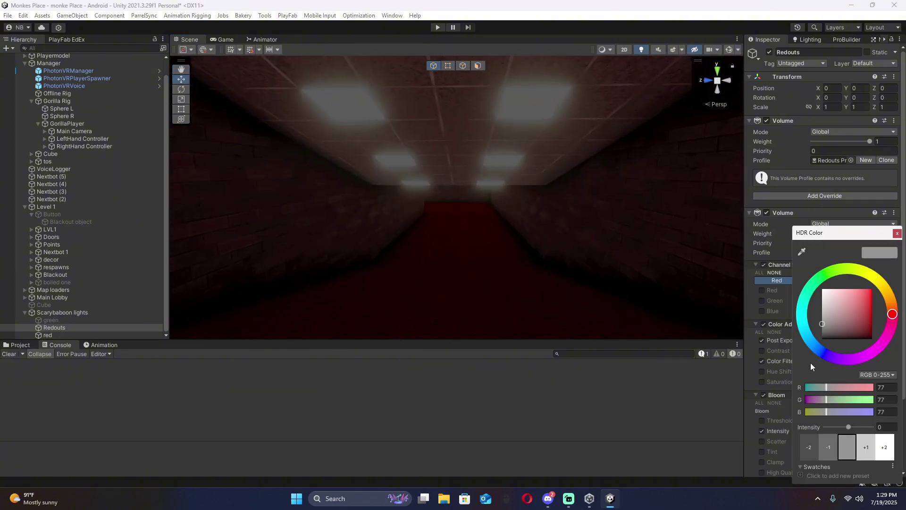
left_click_drag(822, 318, 819, 334)
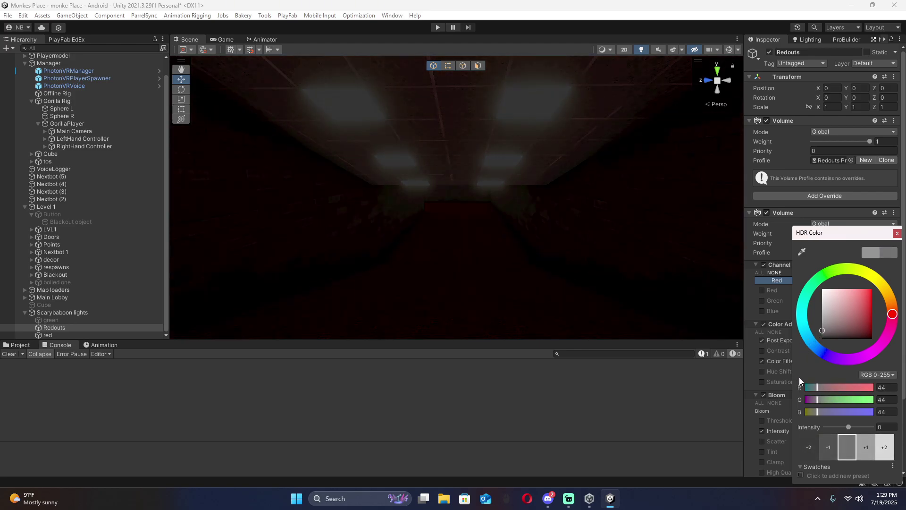
left_click(767, 370)
Raise the Color Adjustments post exposure on Redouts to 1.3.
scroll(837, 361, "down", 1)
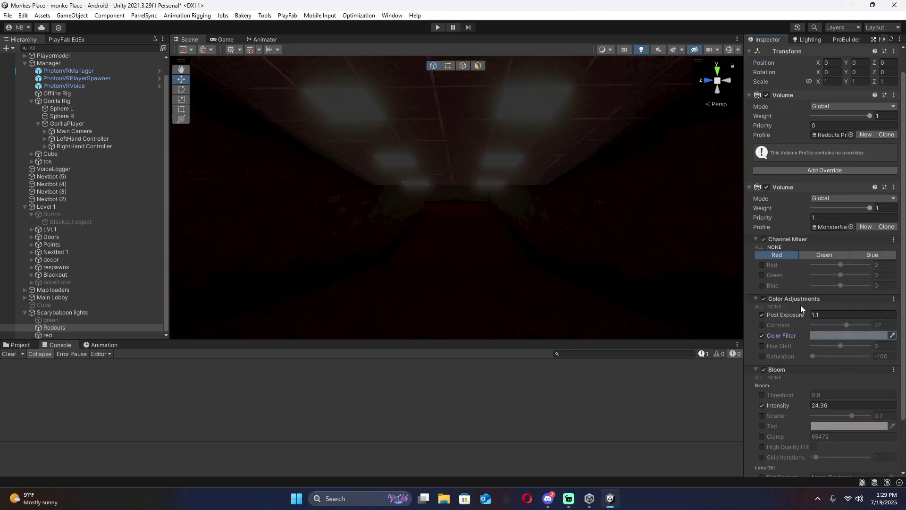
left_click_drag(802, 315, 799, 319)
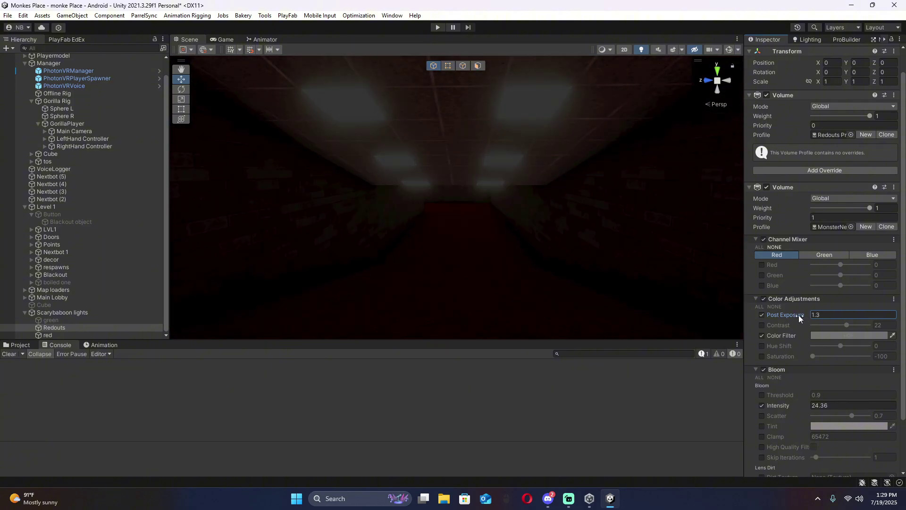
Raise the Redouts Color Adjustments post exposure to 1.5, then enable the Bloom tint and set it to near-black.
right_click_drag(607, 253, 424, 250)
scroll(835, 363, "down", 3)
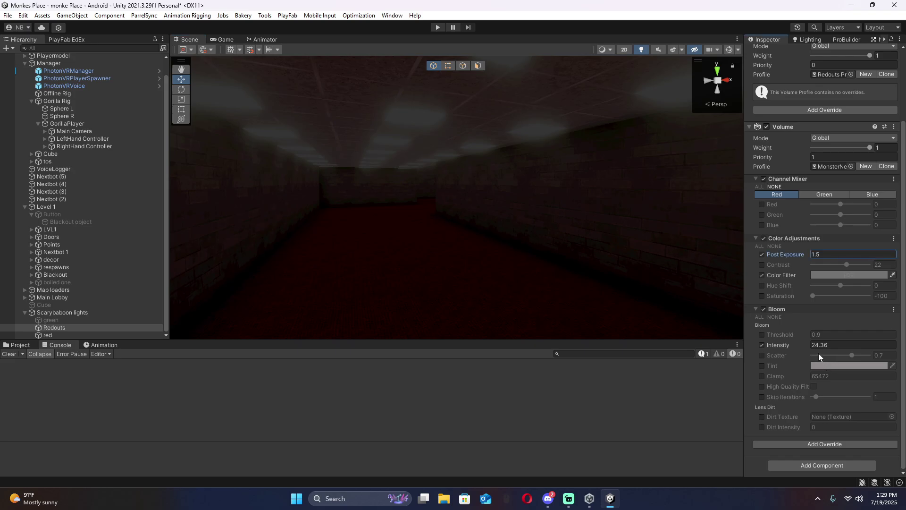
left_click(761, 366)
left_click(822, 367)
left_click_drag(825, 332, 822, 338)
left_click(896, 233)
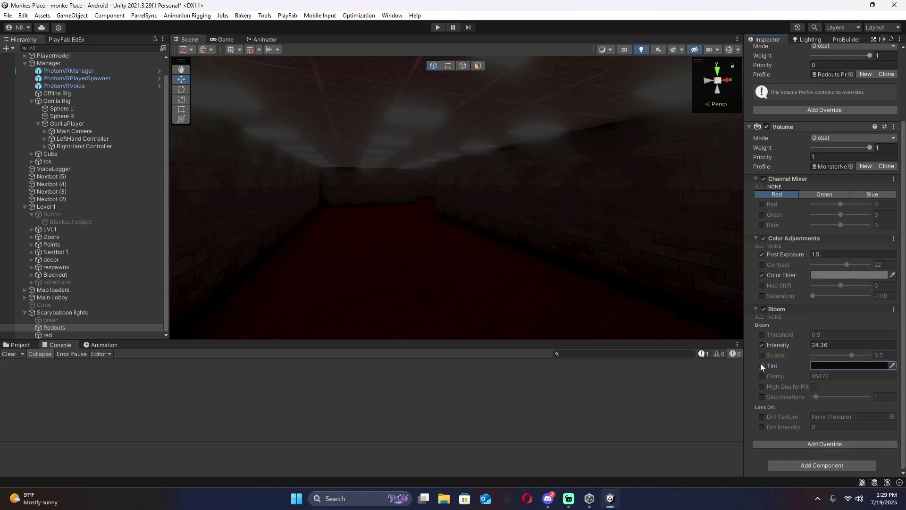
Darken the Redouts Color Adjustments color filter to R 15, G 15, B 15 and check the effect in the lobby.
left_click(813, 275)
left_click_drag(824, 336, 815, 371)
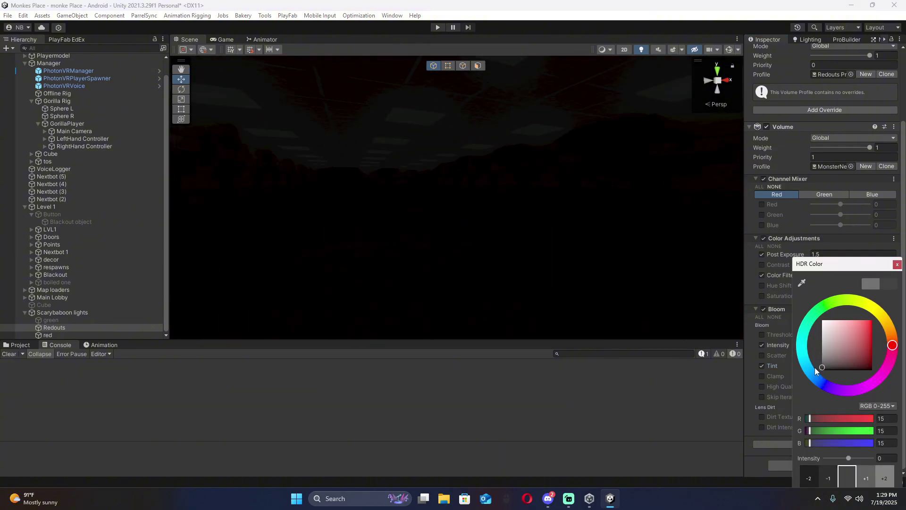
right_click_drag(570, 293, 285, 261)
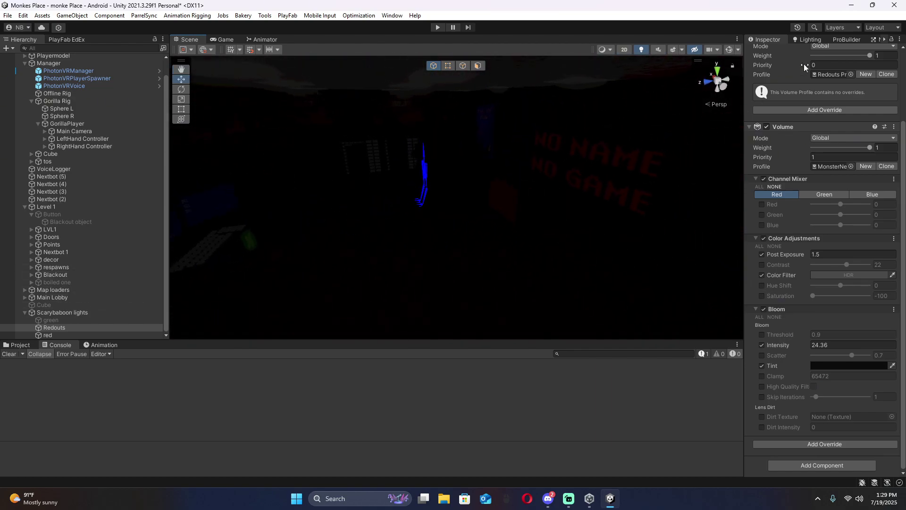
Deactivate the Redouts object and check the Disable List settings on the green object.
scroll(811, 88, "up", 3)
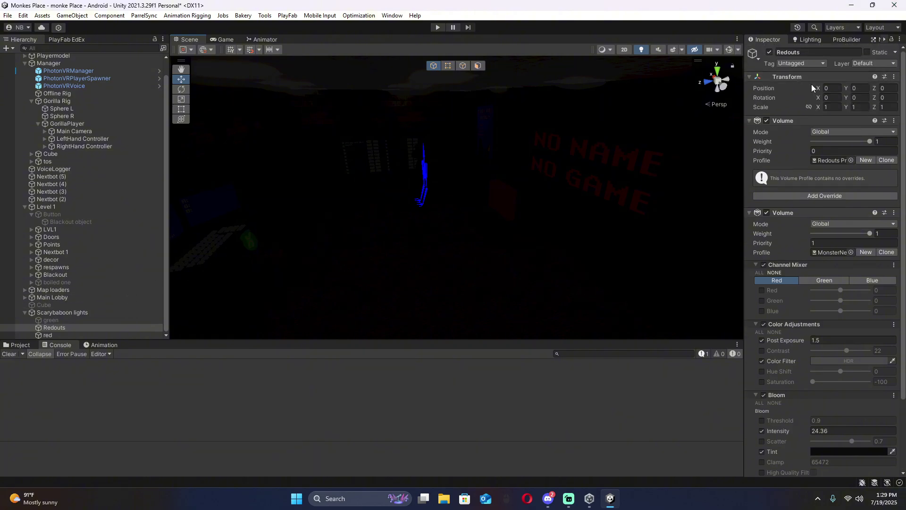
left_click(769, 52)
left_click(51, 320)
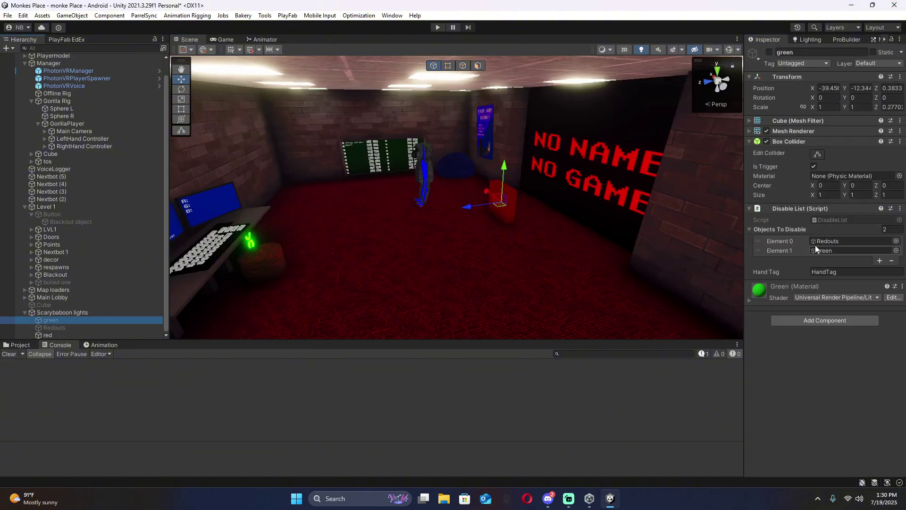
Replace the Scarybaboonredlight script on Scarybaboon lights with a Timed Activator component.
left_click(53, 312)
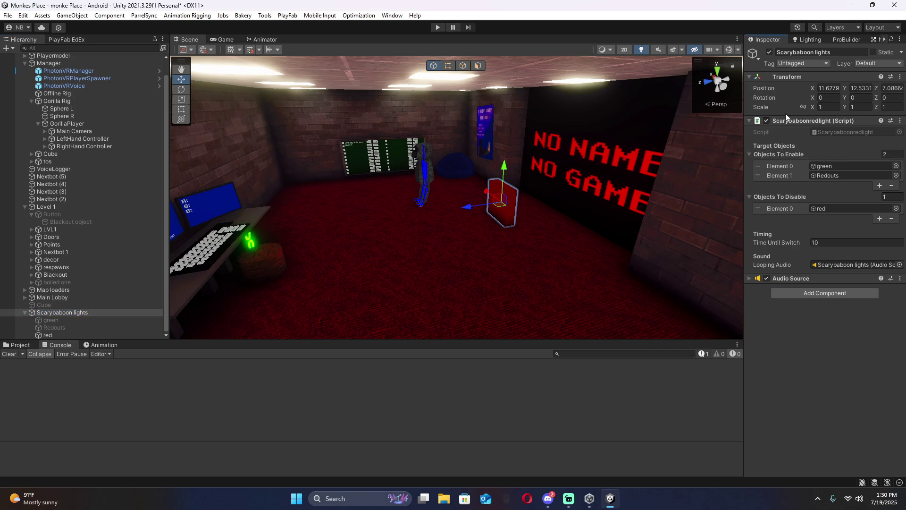
right_click(797, 121)
left_click(824, 138)
left_click(808, 137)
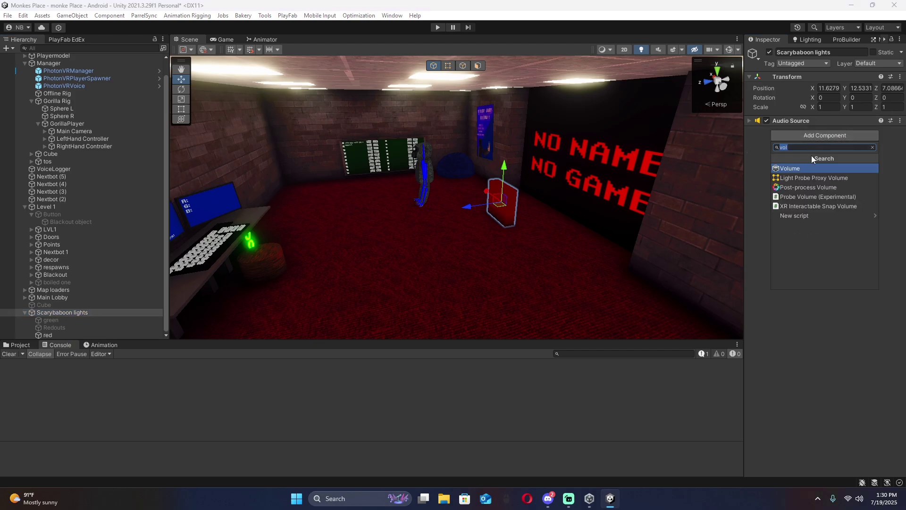
type("timed")
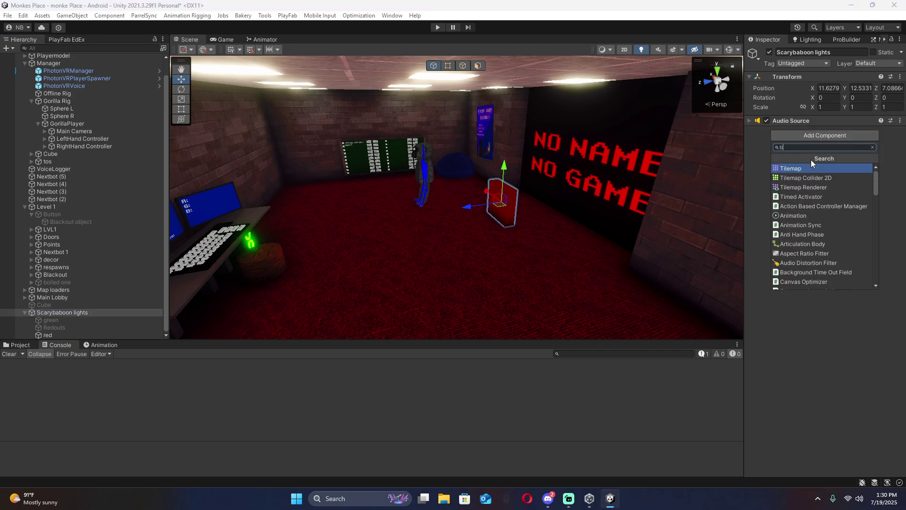
left_click(805, 170)
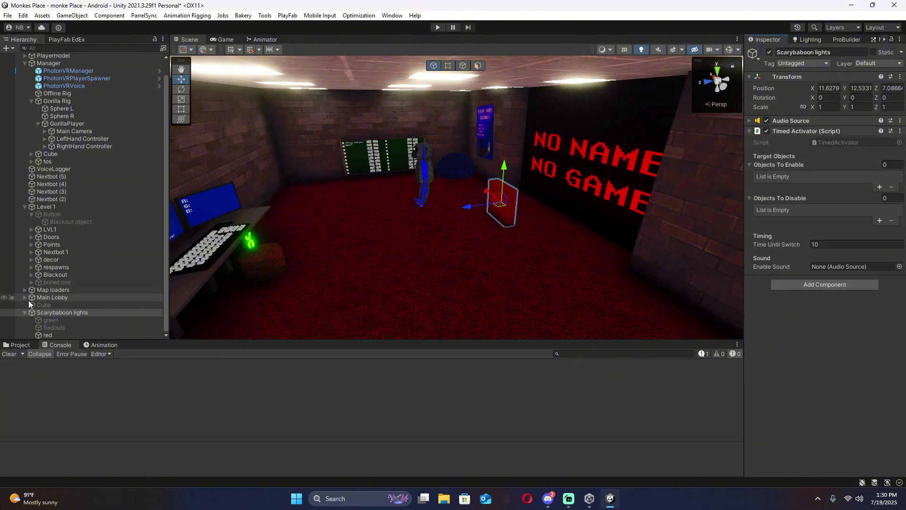
Assign green and Redouts as the Timed Activator's objects to enable, and red as its object to disable.
left_click_drag(51, 320, 791, 165)
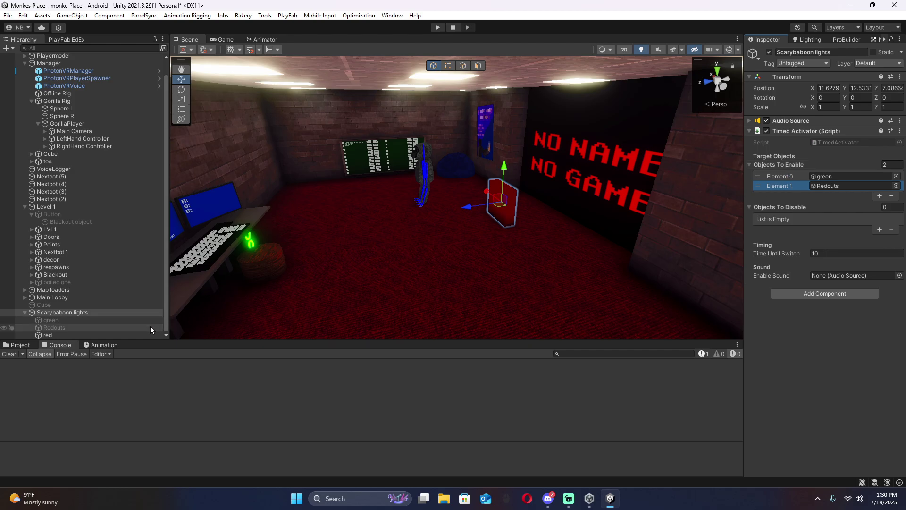
left_click_drag(681, 341, 681, 389)
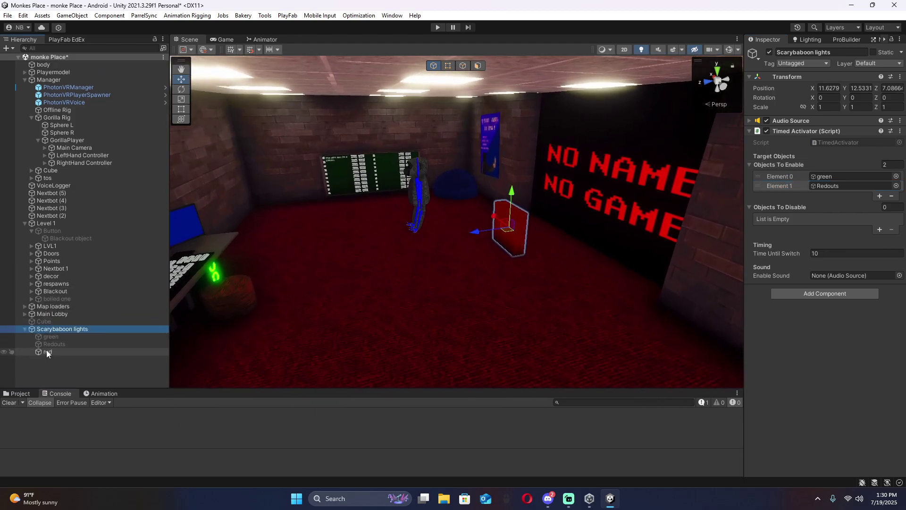
left_click_drag(47, 352, 823, 218)
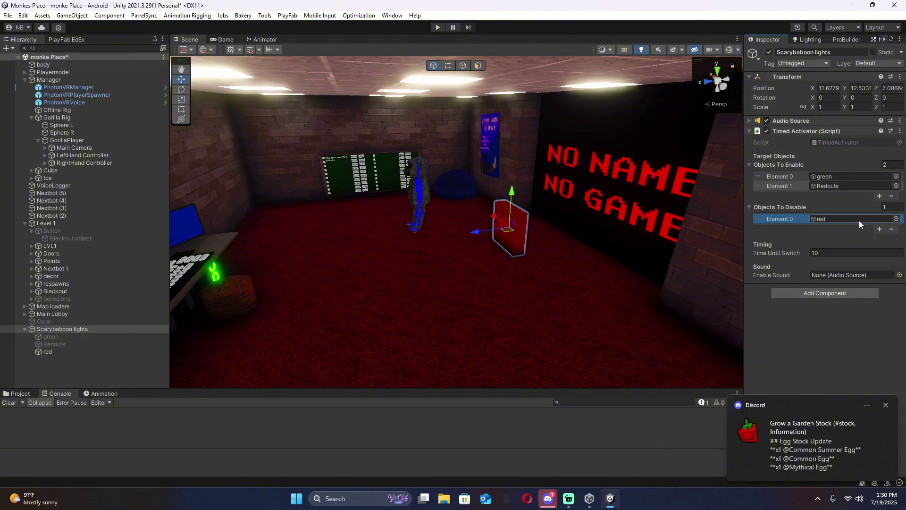
Assign the Audio Source on Scarybaboon lights as the Timed Activator's Enable Sound.
left_click(899, 274)
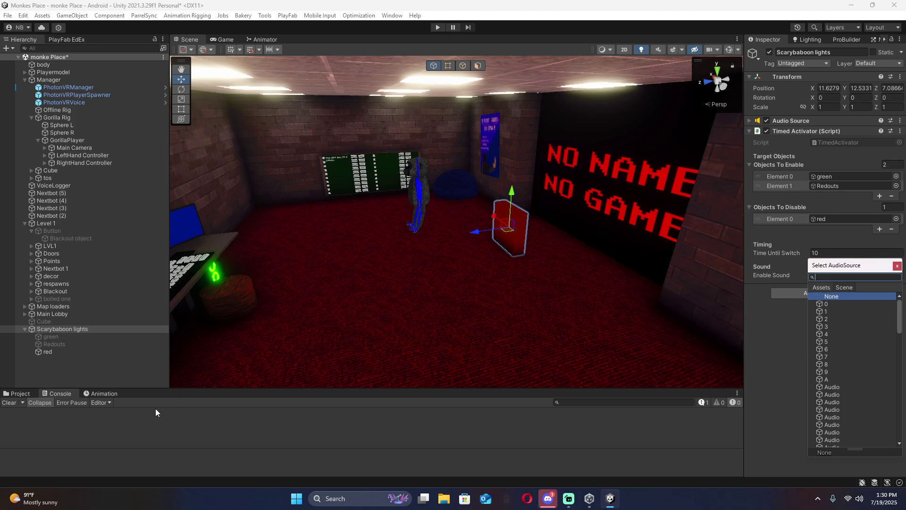
key("ctrl+shift+a")
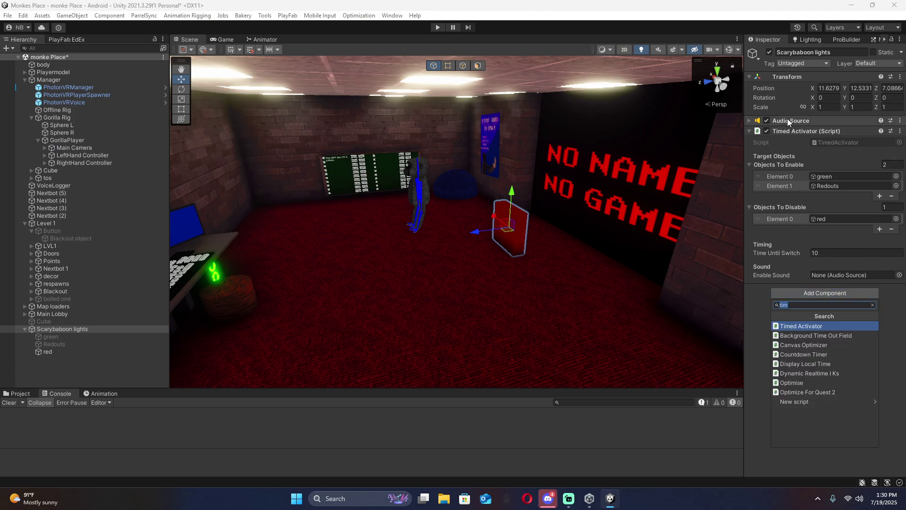
left_click_drag(787, 120, 830, 273)
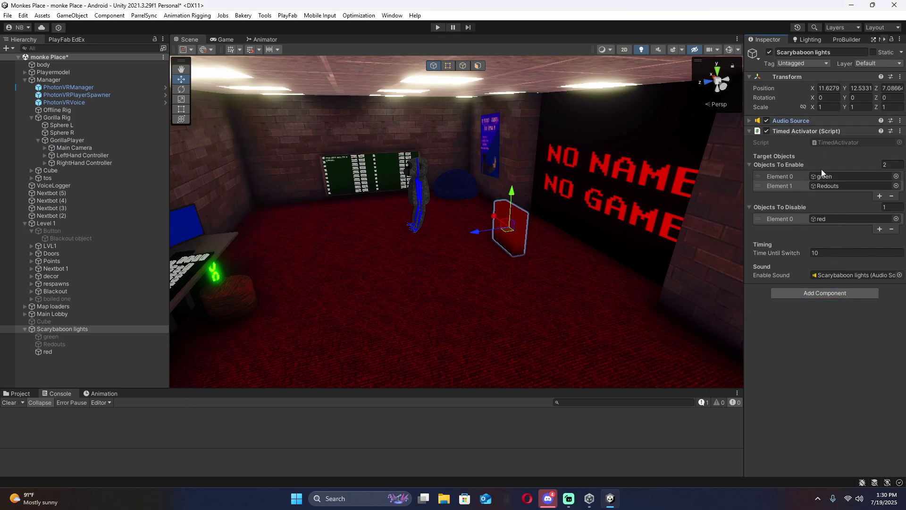
Set the Audio Source's clip on Scarybaboon lights to the power-outage sound effect and turn off looping.
left_click(749, 121)
left_click(895, 132)
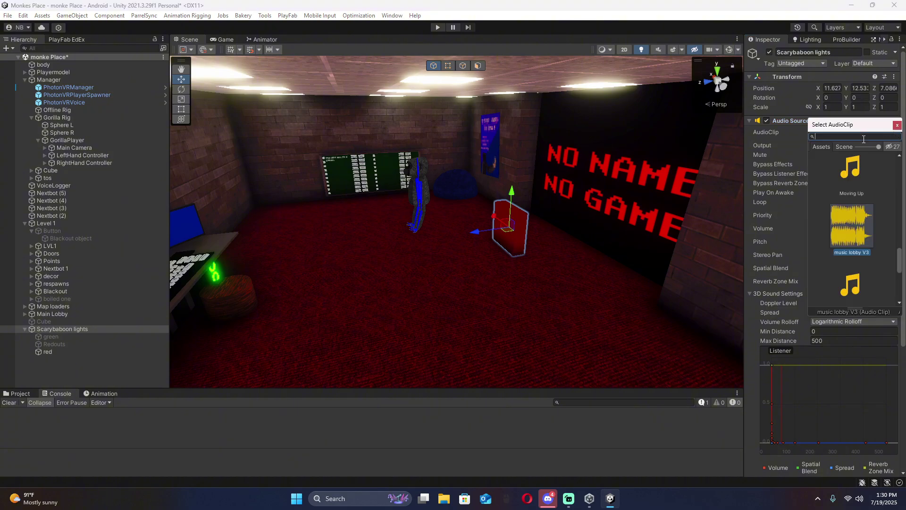
type("power")
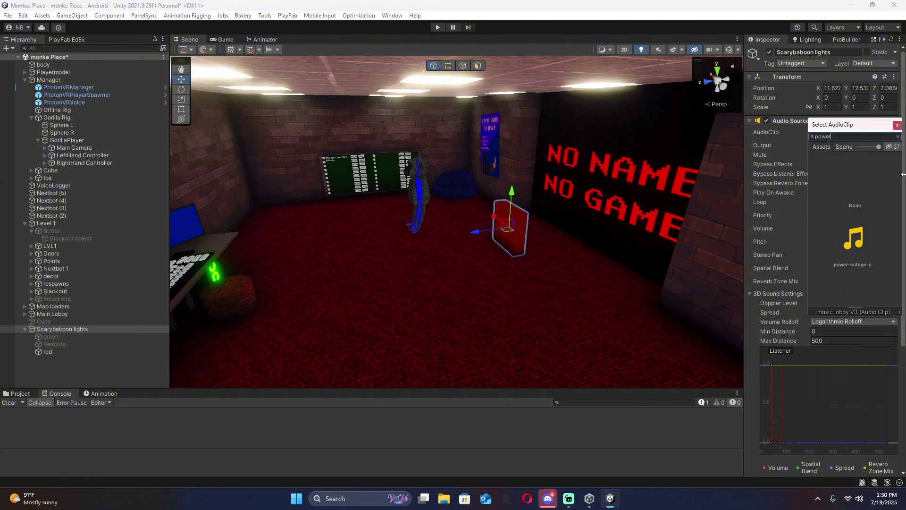
double_click(843, 249)
right_click_drag(614, 222, 741, 222)
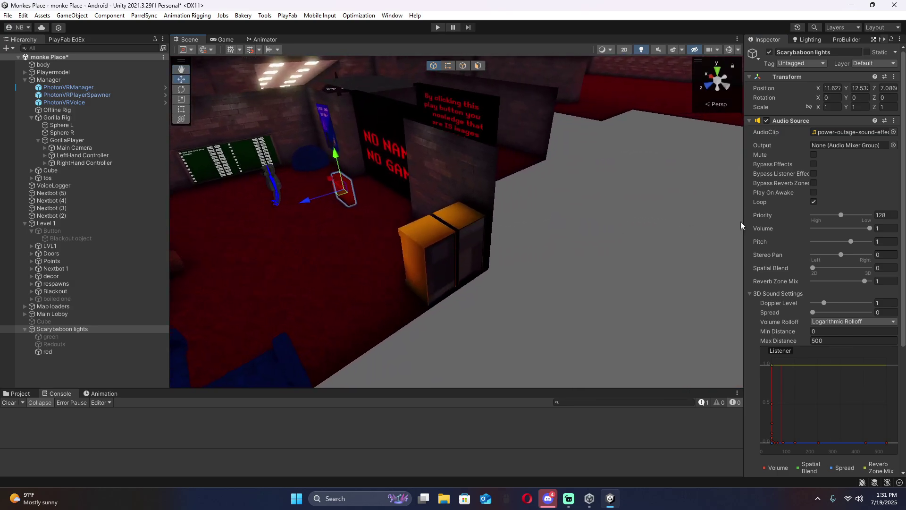
left_click(814, 203)
Run the scene to test the Timed Activator, watching the lobby in the Scene and Game views, and stop it.
key("f")
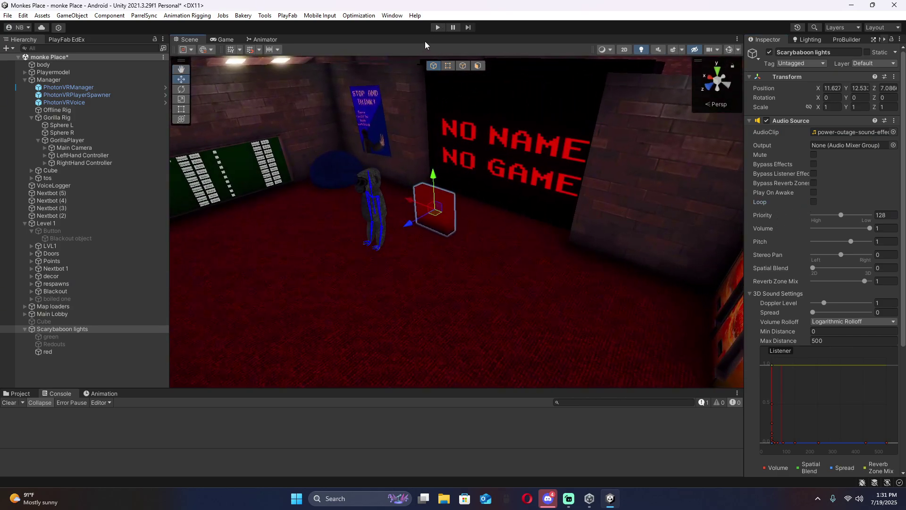
left_click(438, 27)
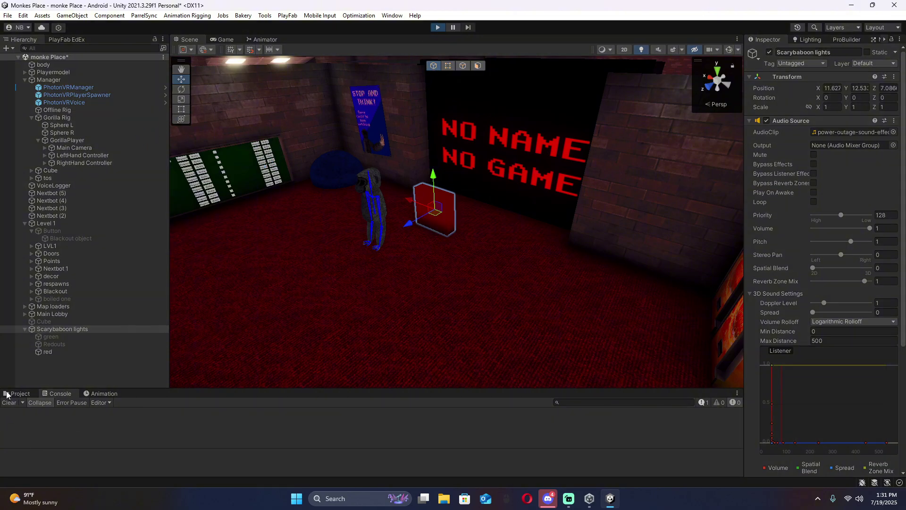
left_click(14, 394)
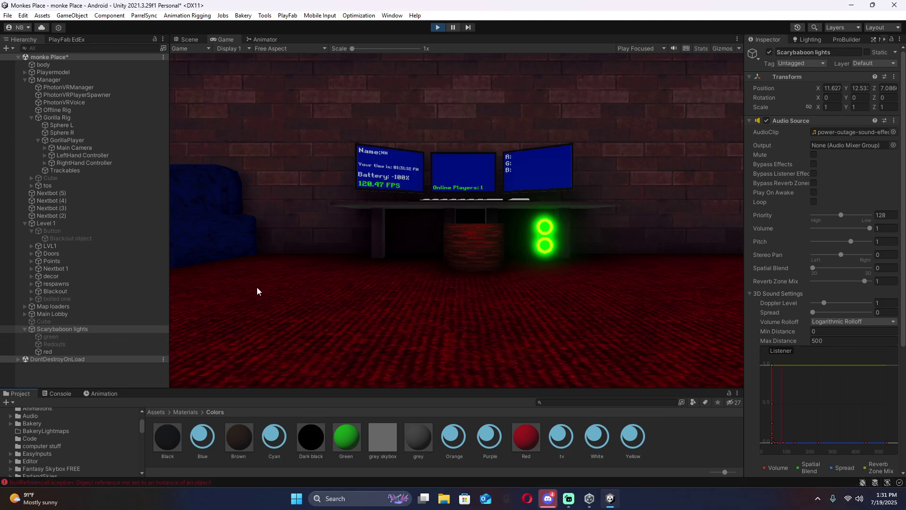
left_click(190, 40)
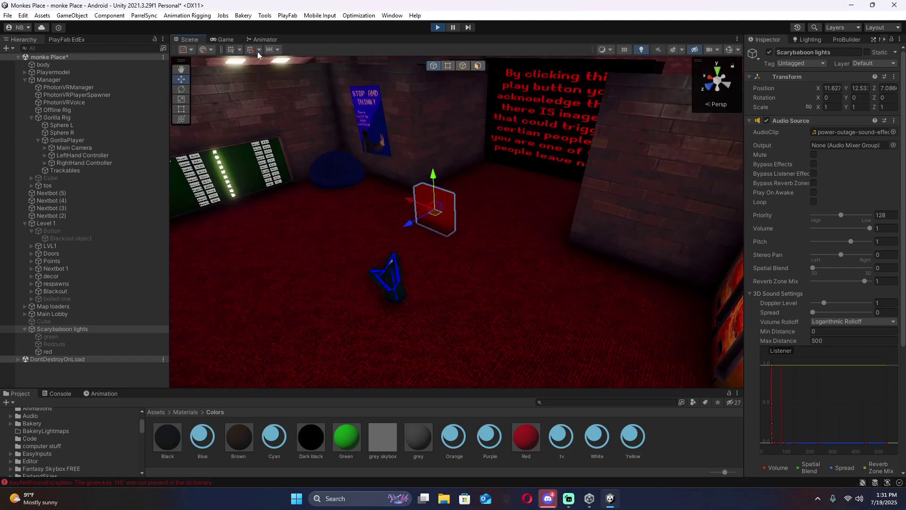
left_click(223, 40)
left_click(55, 394)
left_click(17, 393)
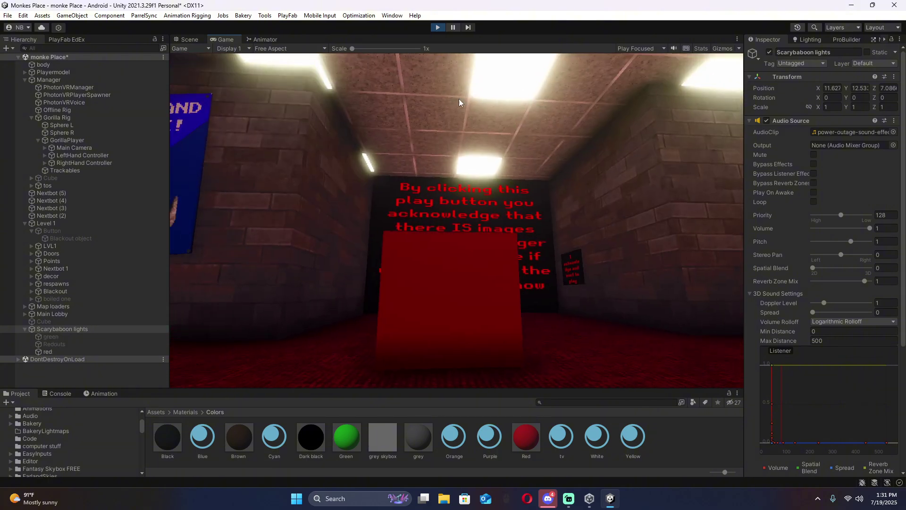
left_click(435, 27)
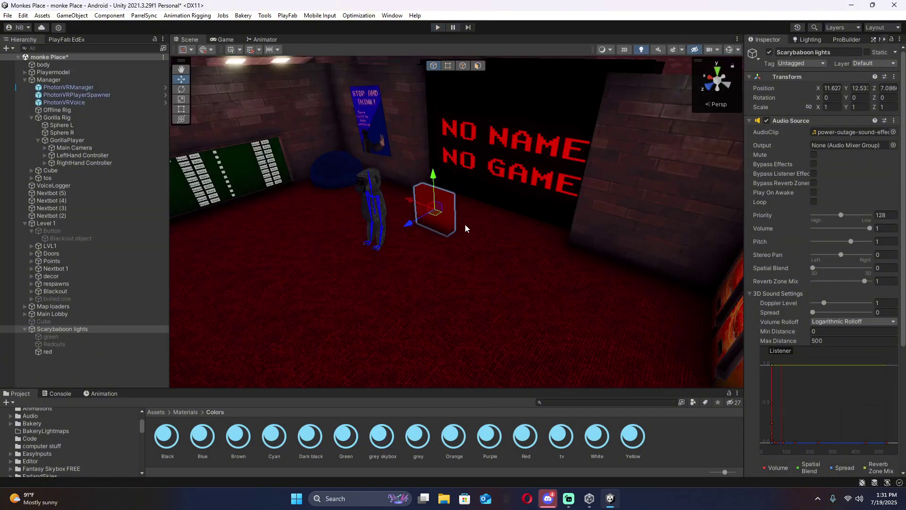
Try deleting the Scarybaboon lights object, look over the level from outside, and undo the deletion.
right_click(60, 329)
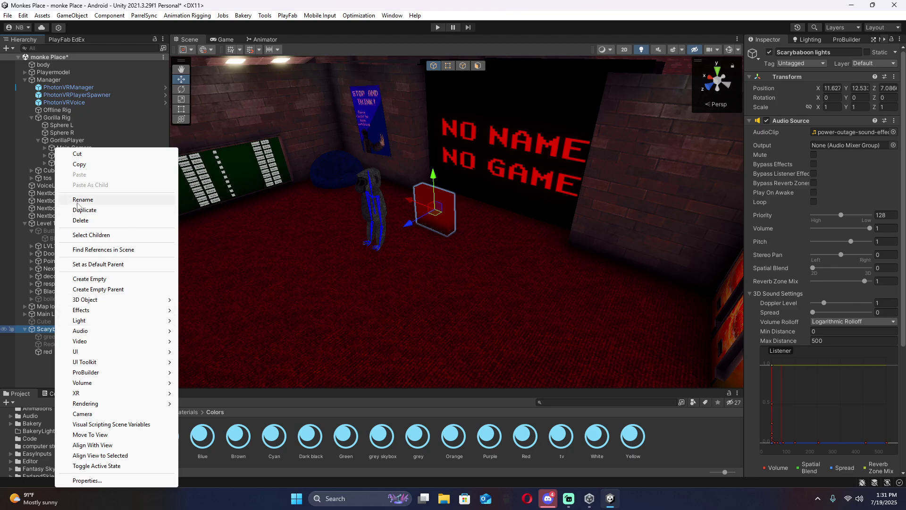
left_click(80, 221)
right_click(87, 231)
left_click_drag(212, 227, 273, 218, "alt")
key("s")
right_click_drag(272, 217, 188, 214)
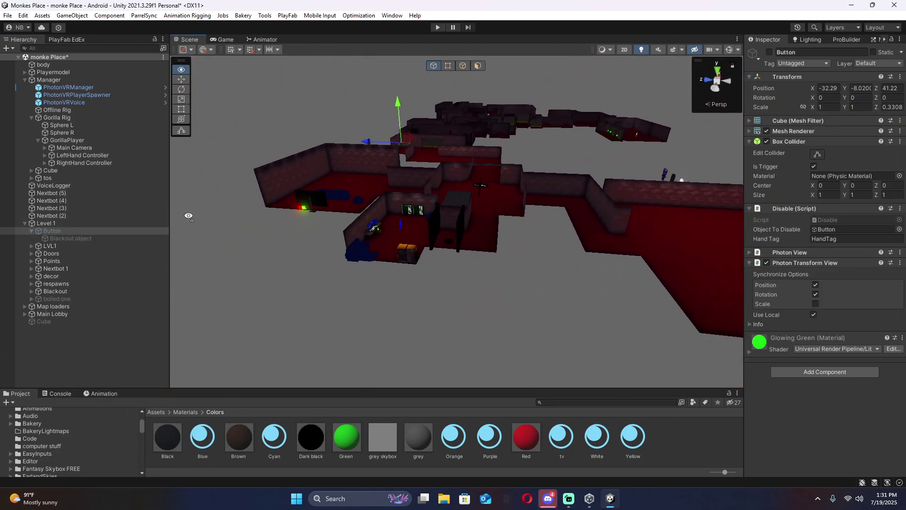
left_click(439, 257)
right_click_drag(439, 258, 378, 222)
left_click(370, 228)
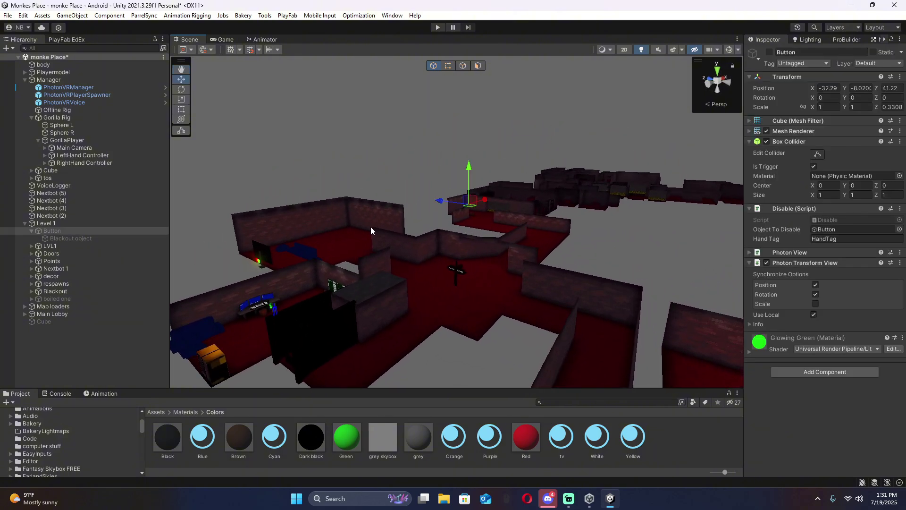
left_click(275, 218)
key("ctrl+z")
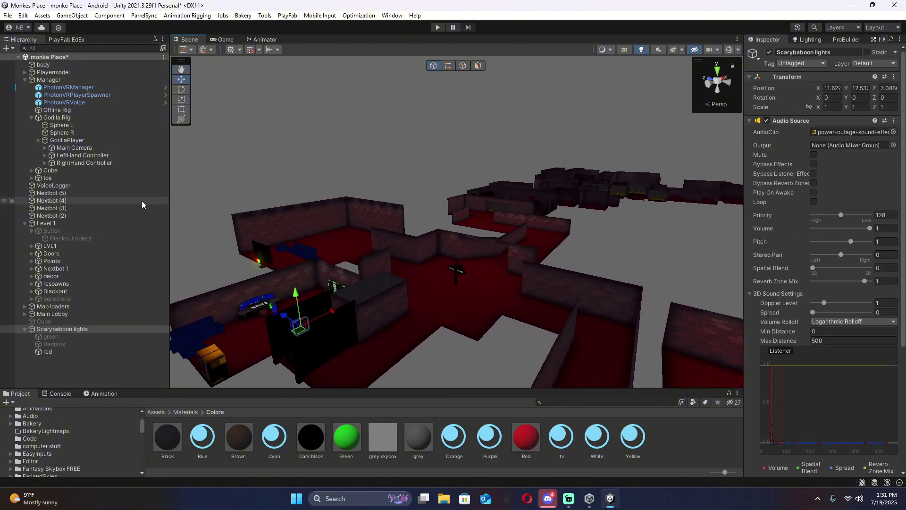
Delete Scarybaboon lights from the scene and inspect the Button object under Level 1, collapsing its children.
right_click(42, 325)
left_click(75, 220)
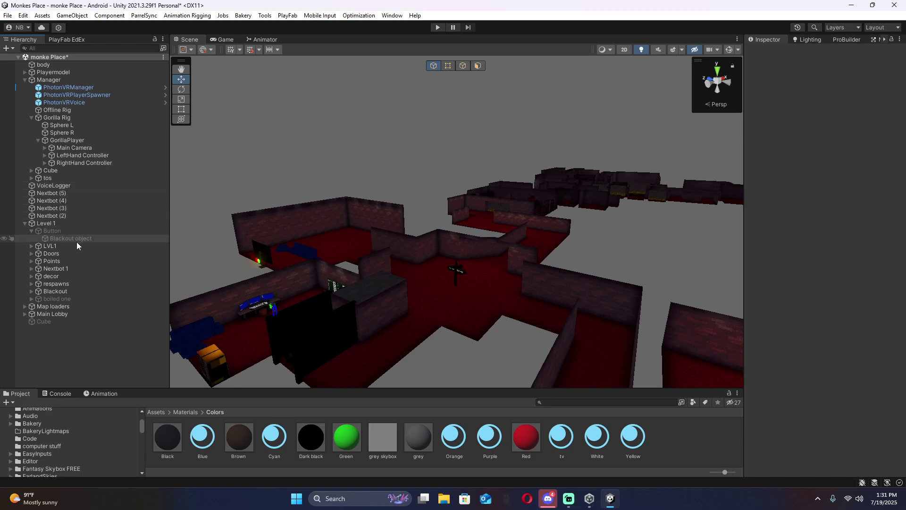
left_click(73, 239)
left_click(52, 231)
right_click_drag(369, 217, 270, 225)
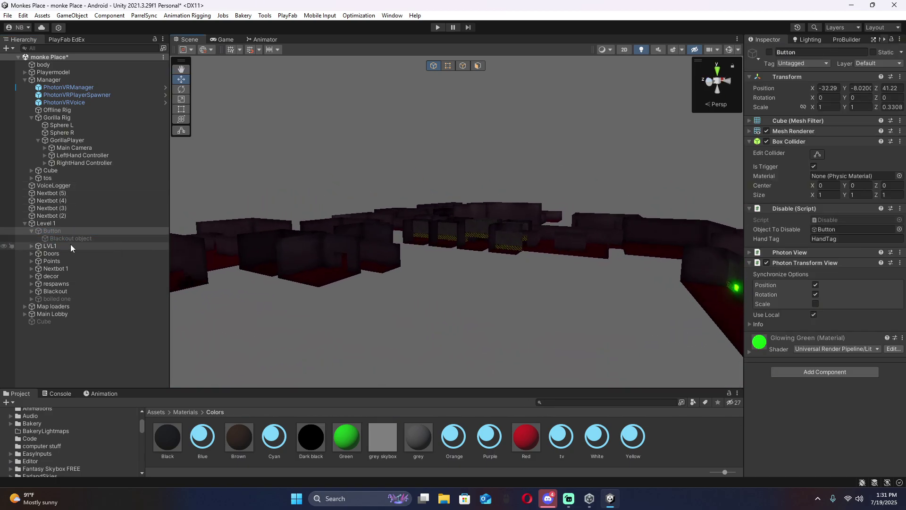
left_click(31, 230)
Activate the boiled one object under Level 1, view it up close, and inspect its settings alongside Button's.
double_click(52, 292)
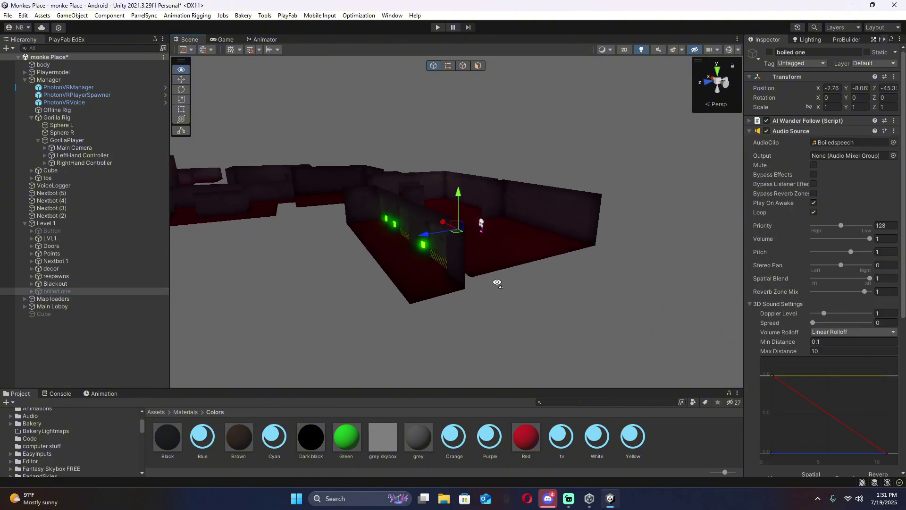
left_click(770, 52)
right_click_drag(643, 143, 429, 198)
left_click(626, 193)
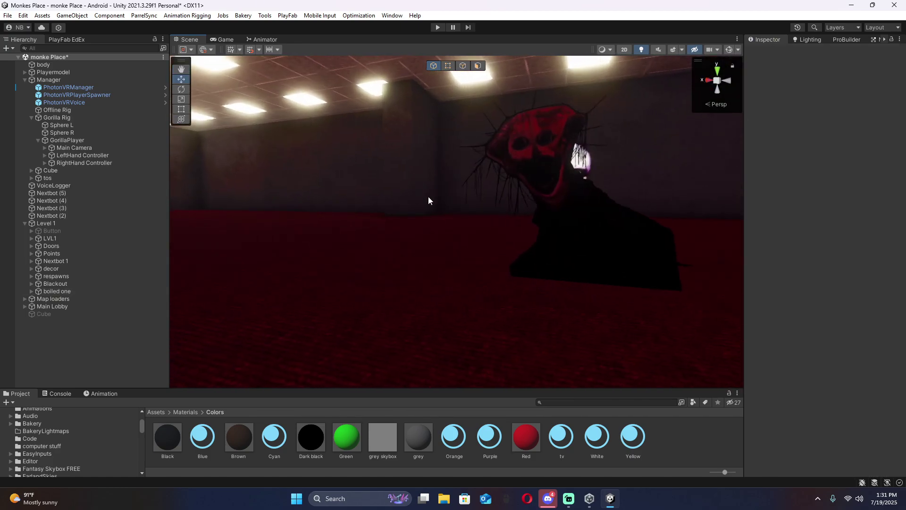
left_click(53, 230)
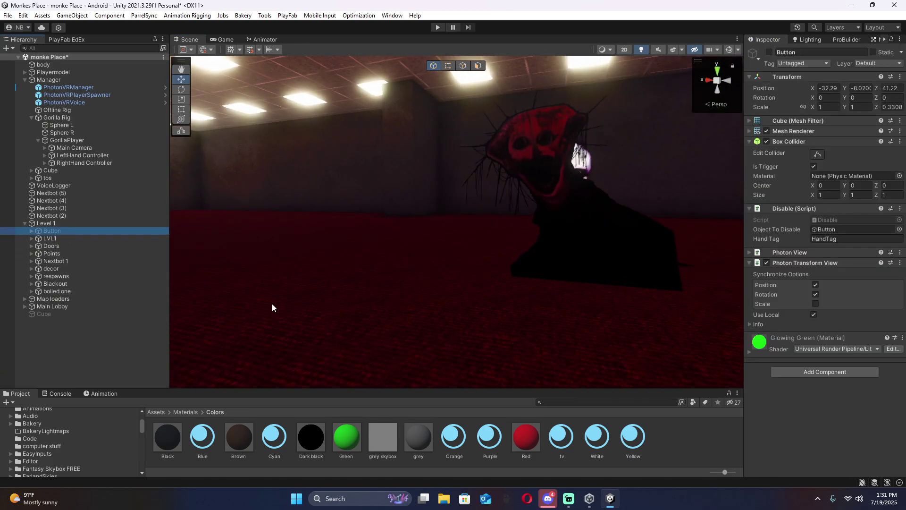
left_click(58, 291)
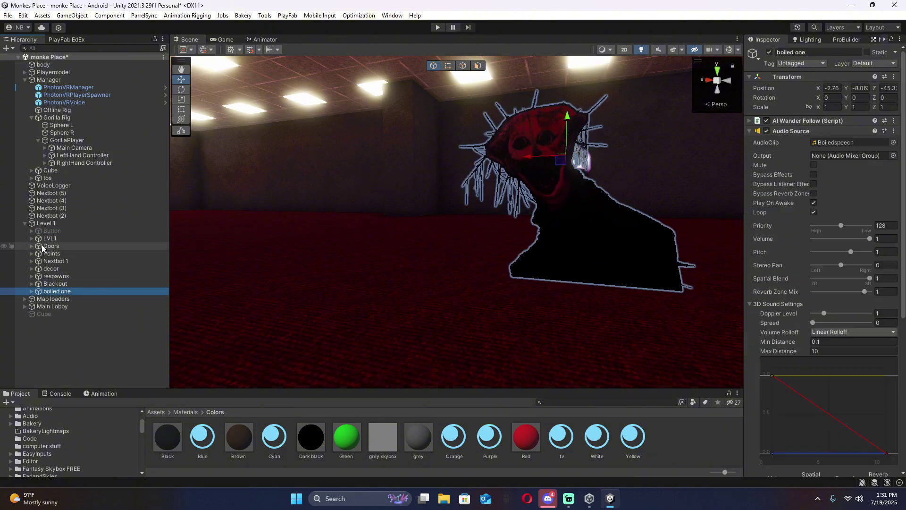
Inspect the Button object, then the Manager object, collapsing Manager's children and its Volume component.
left_click(51, 230)
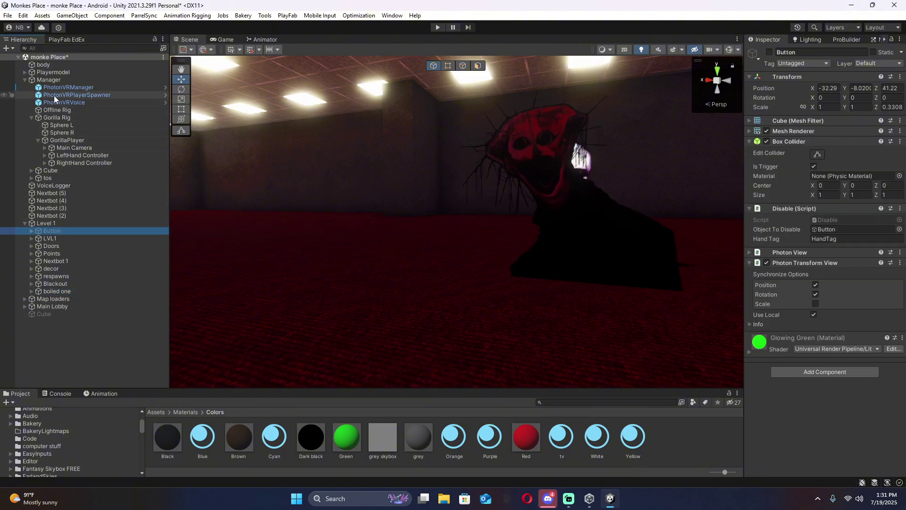
left_click(36, 80)
left_click(25, 80)
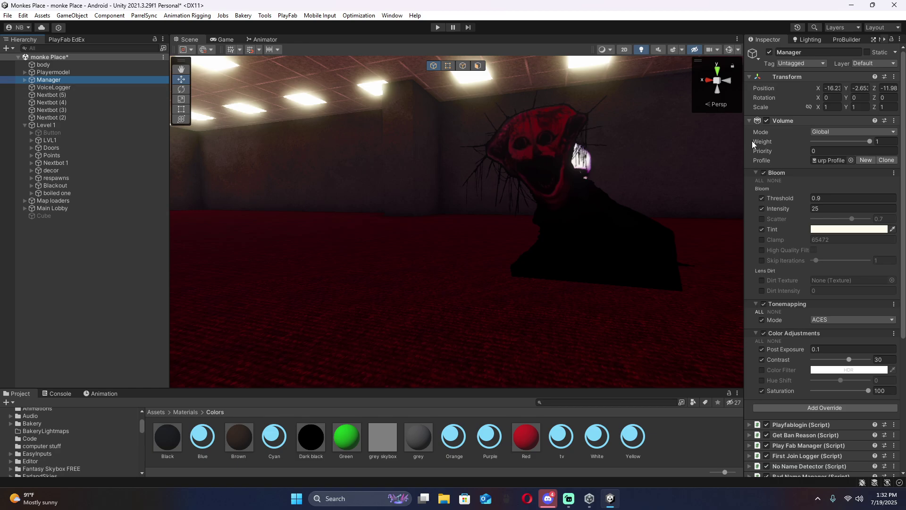
left_click(749, 120)
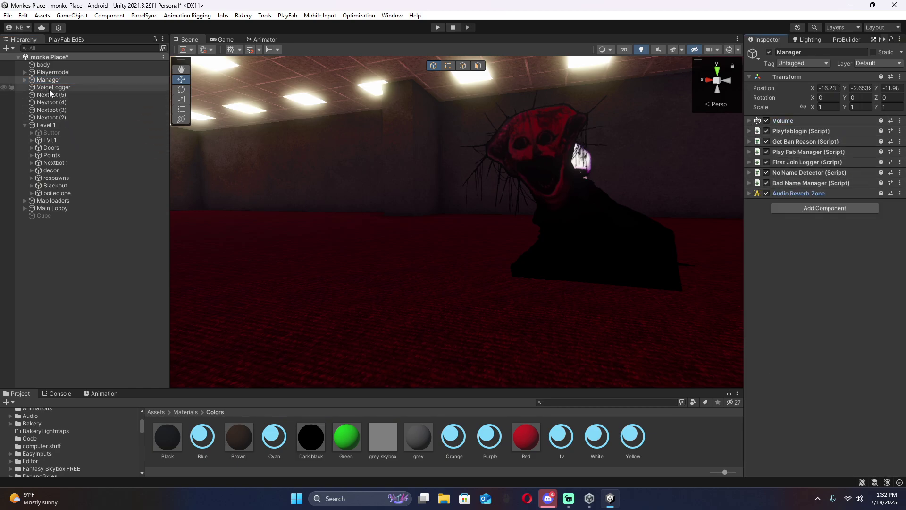
Review the Timed Activator settings on the Blackout object under Level 1 and collapse its Audio Source component.
left_click(47, 132)
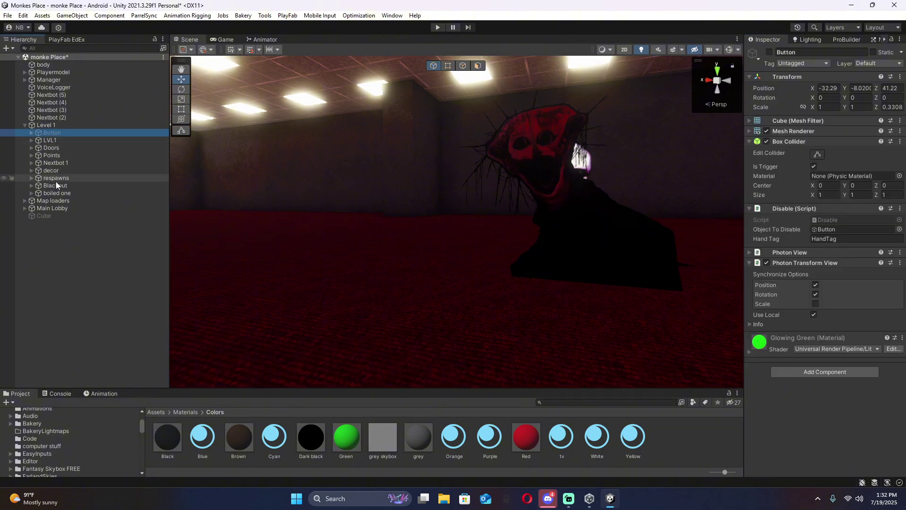
left_click(78, 186)
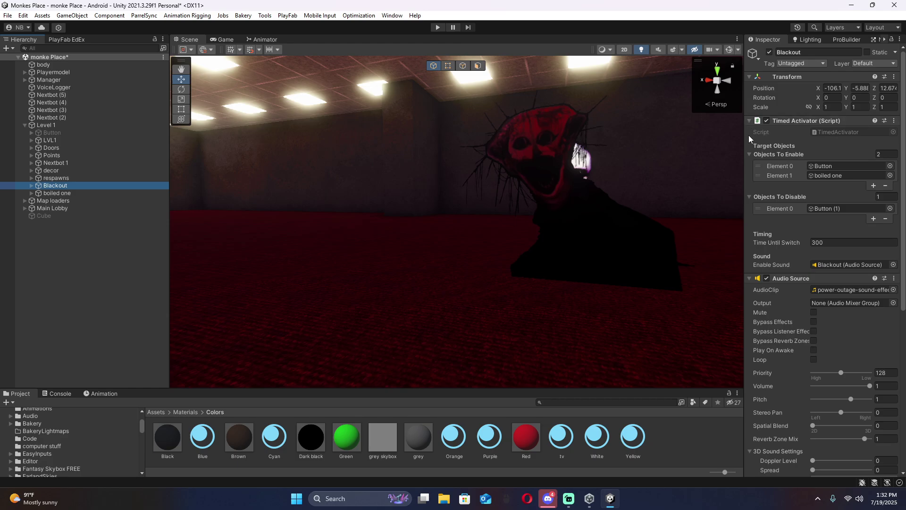
left_click(755, 279)
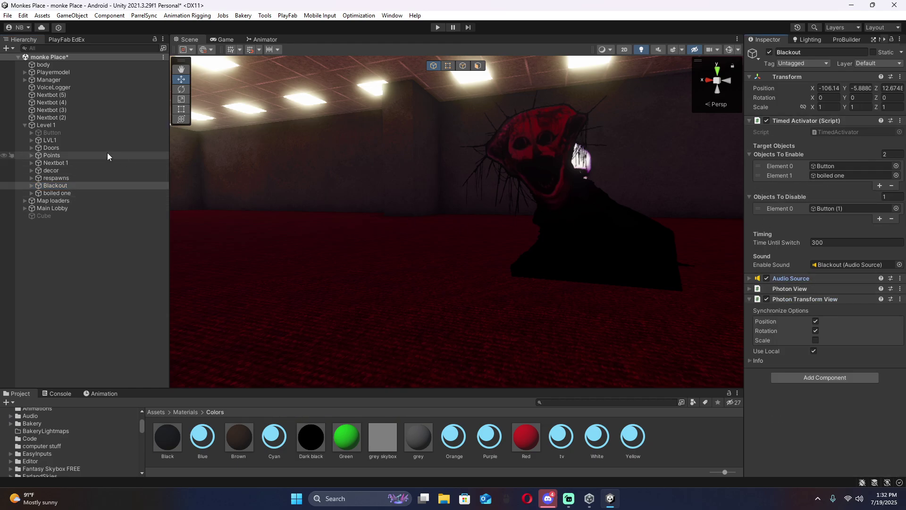
Inspect the Button object under Level 1 and its Blackout object child, leaving the children collapsed.
left_click(99, 132)
left_click(769, 52)
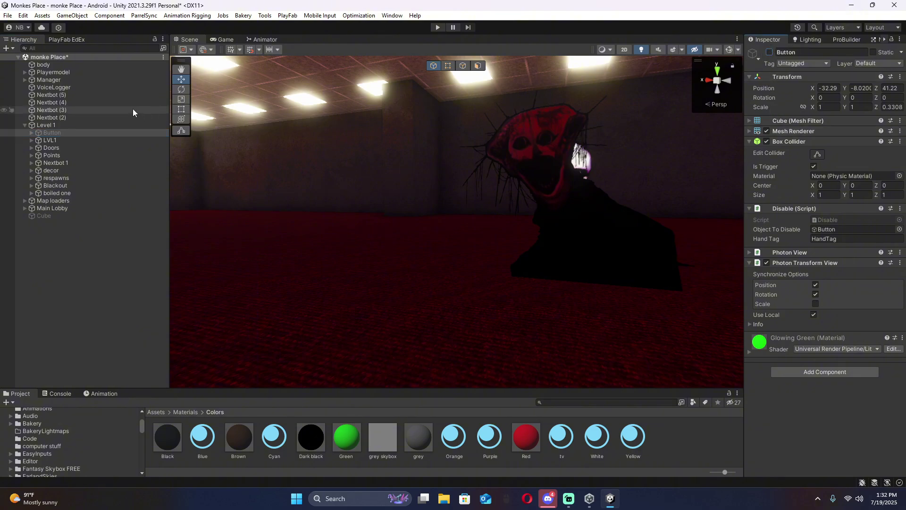
left_click(32, 133)
left_click(56, 140)
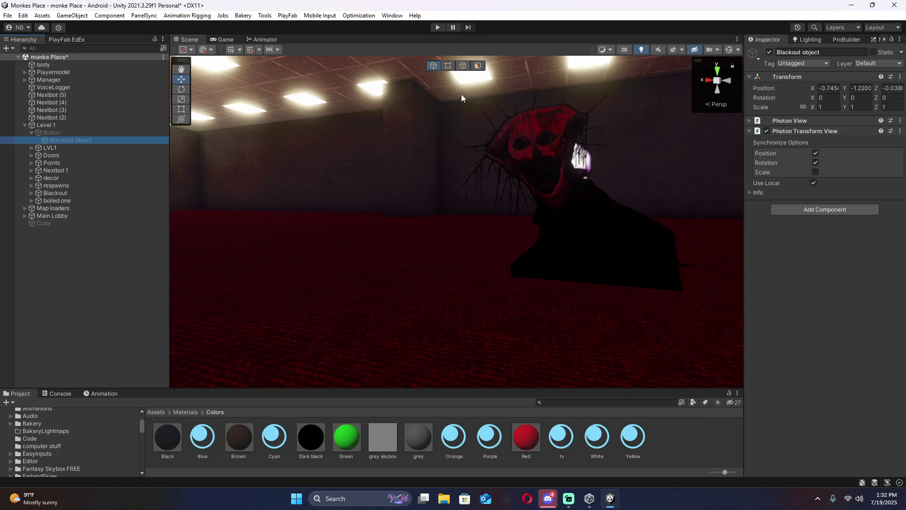
left_click(49, 133)
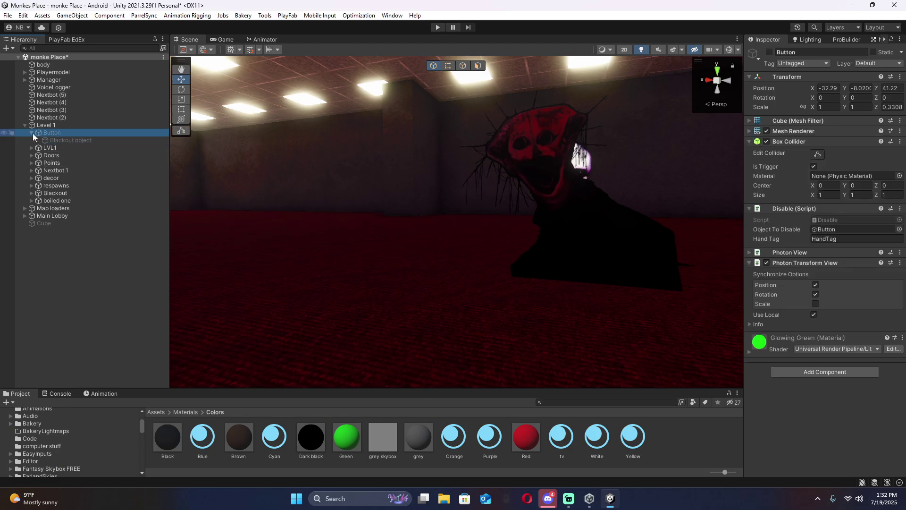
left_click(32, 133)
Check the boiled one object's children under Level 1 and deactivate the object.
left_click(35, 194)
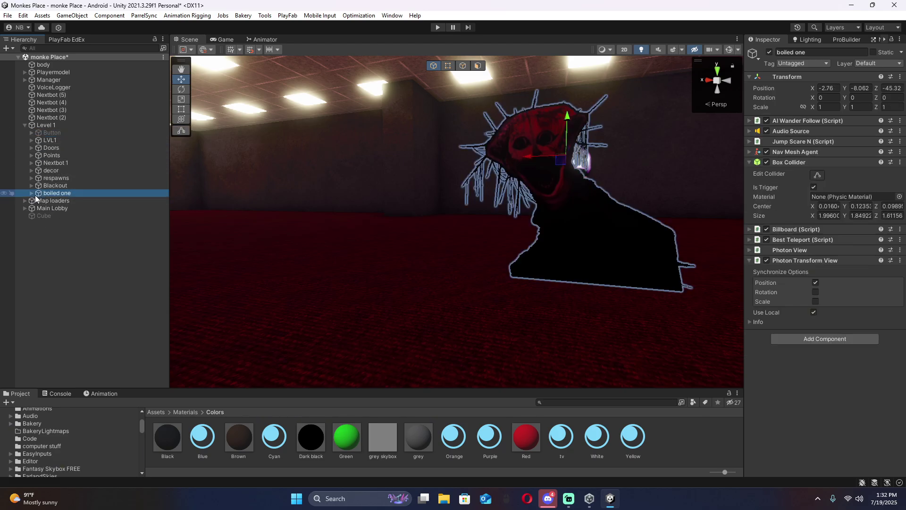
left_click(31, 194)
left_click(31, 193)
left_click(769, 51)
Look over the level and the lobby room, and switch to the Power-outage-or-Red-Lights channel in Discord.
key("s")
right_click_drag(561, 156, 346, 208)
left_click(508, 194)
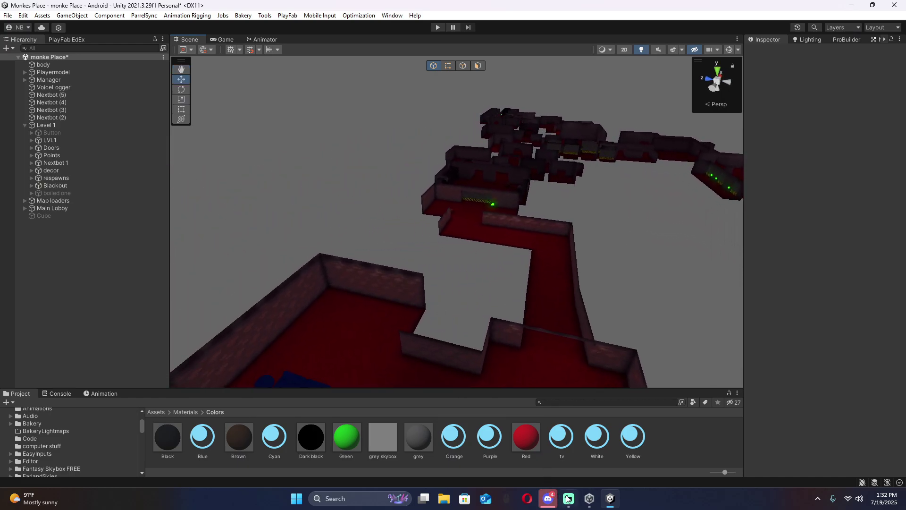
right_click_drag(531, 301, 679, 384)
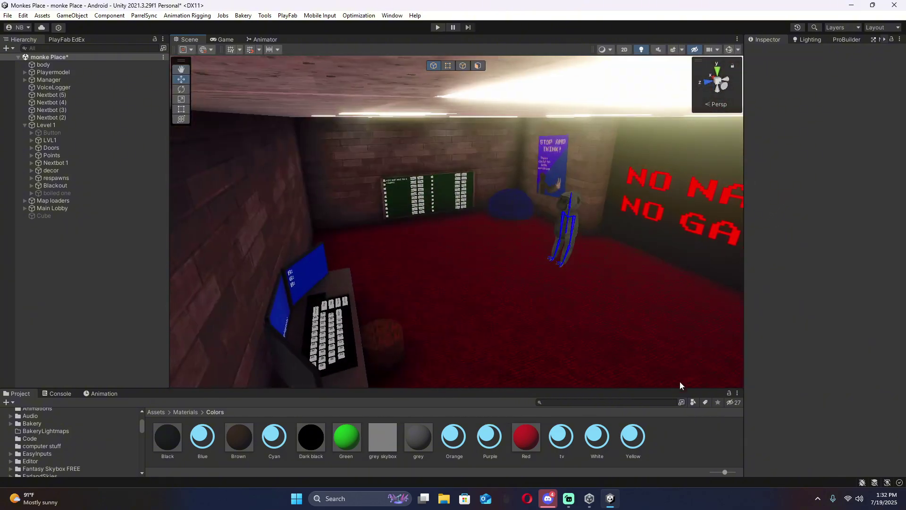
left_click(548, 497)
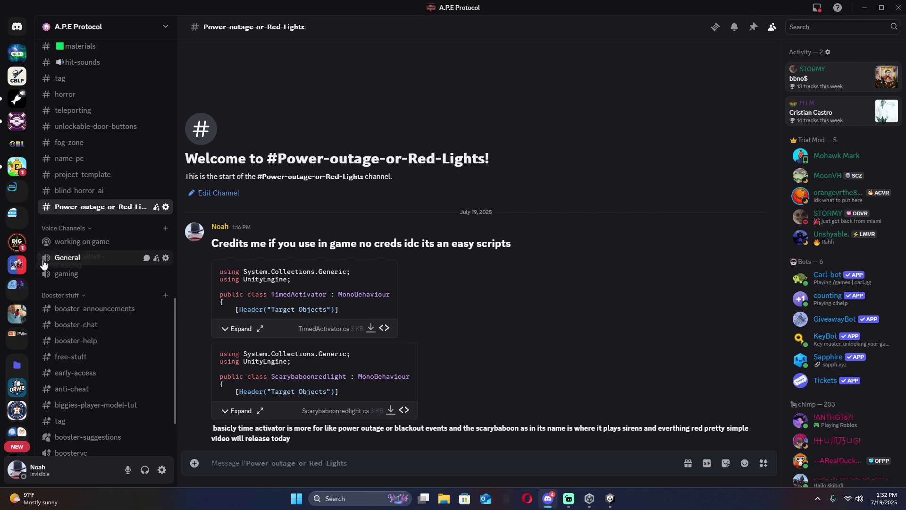